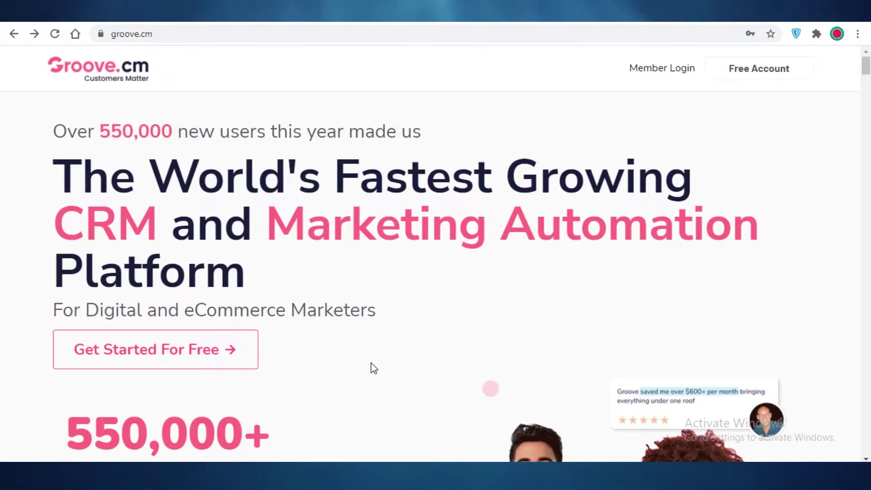
# Step: Open the Get Started For Free signup page and scroll through it
pyautogui.click(152, 354)
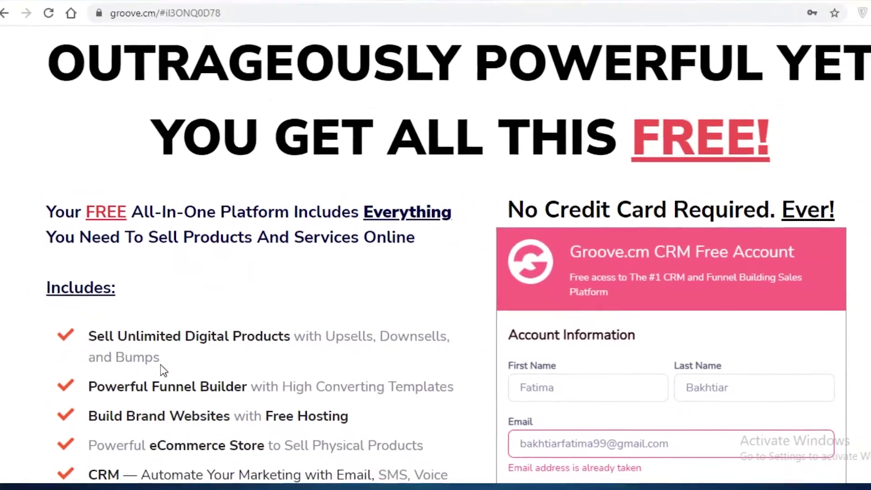
pyautogui.scroll(-15, 454, 249)
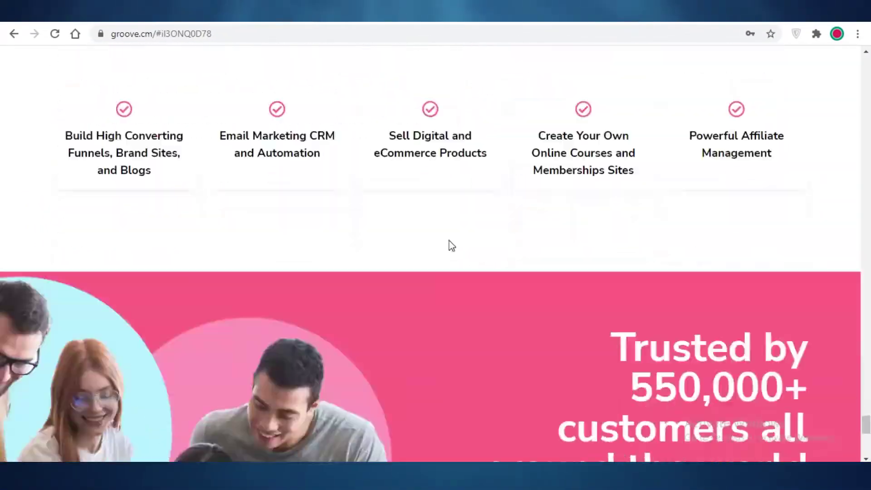
pyautogui.scroll(10, 451, 251)
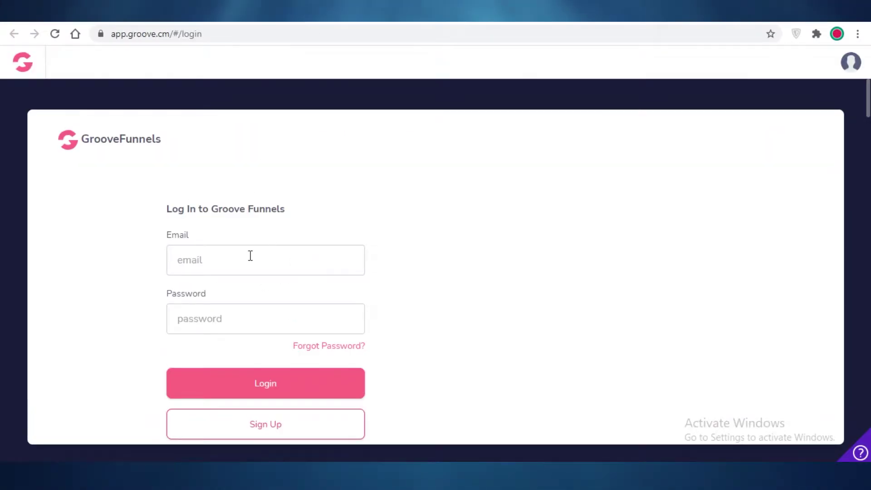
# Step: Log in to Groove.cm with the saved e-mail address and the account password
pyautogui.click(250, 255)
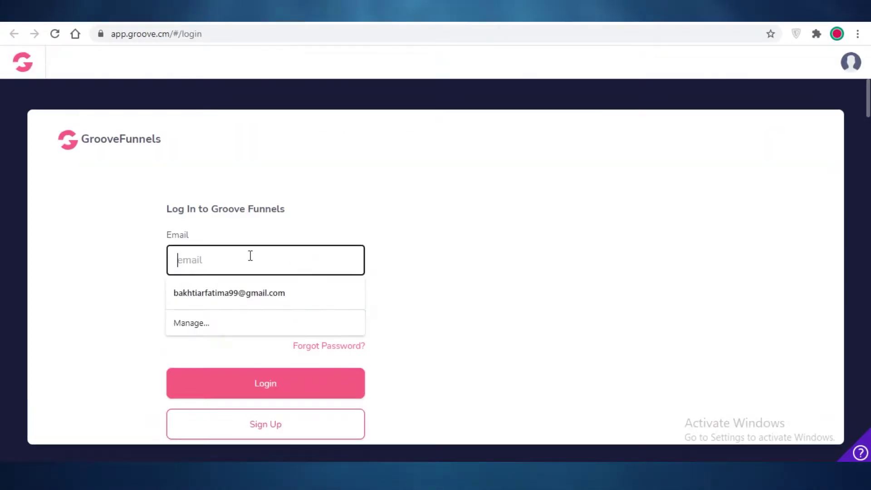
pyautogui.click(236, 292)
pyautogui.click(226, 312)
pyautogui.write('a')
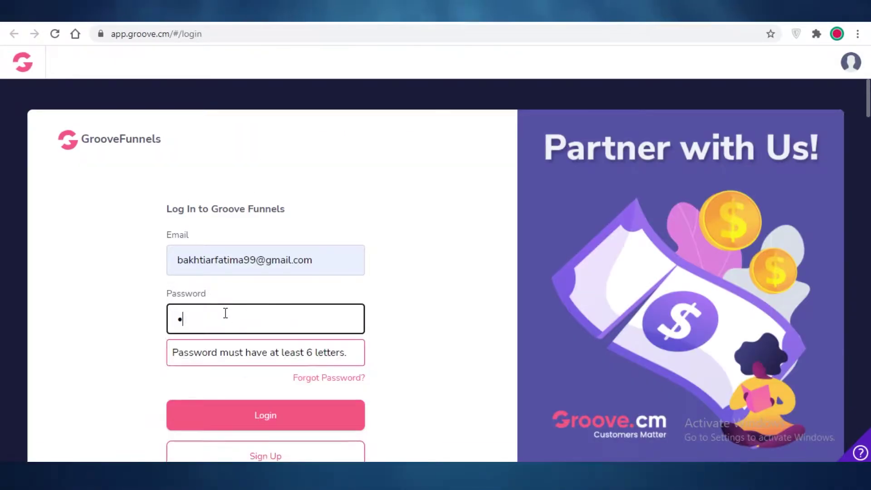
pyautogui.write('••••••')
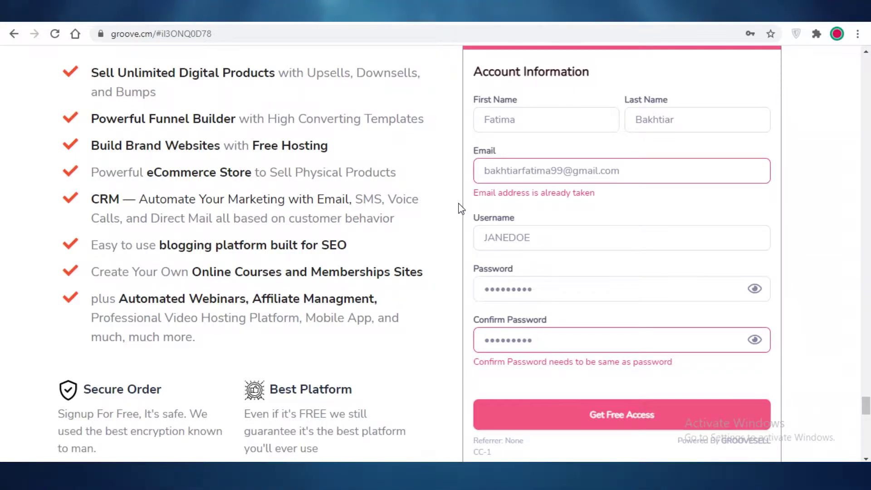
pyautogui.scroll(10, 278, 113)
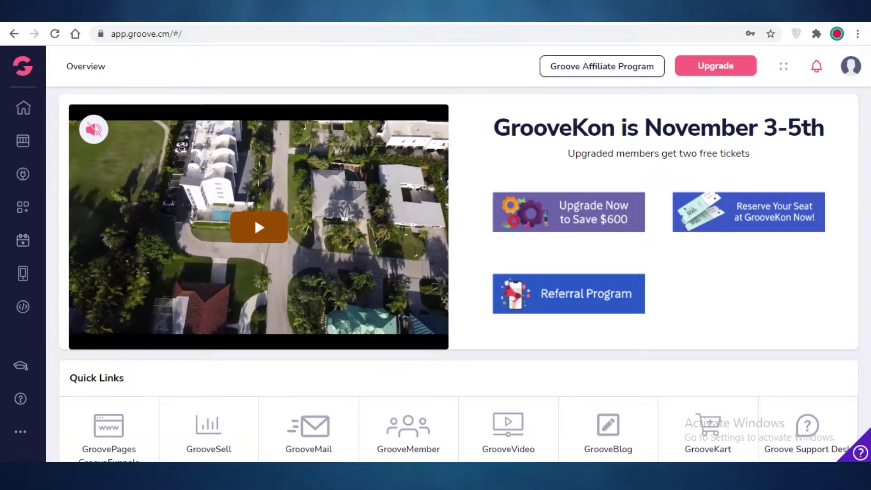
# Step: Open the beta Feedback panel and scroll through the Overview dashboard's Quick Links
pyautogui.scroll(-3, 285, 301)
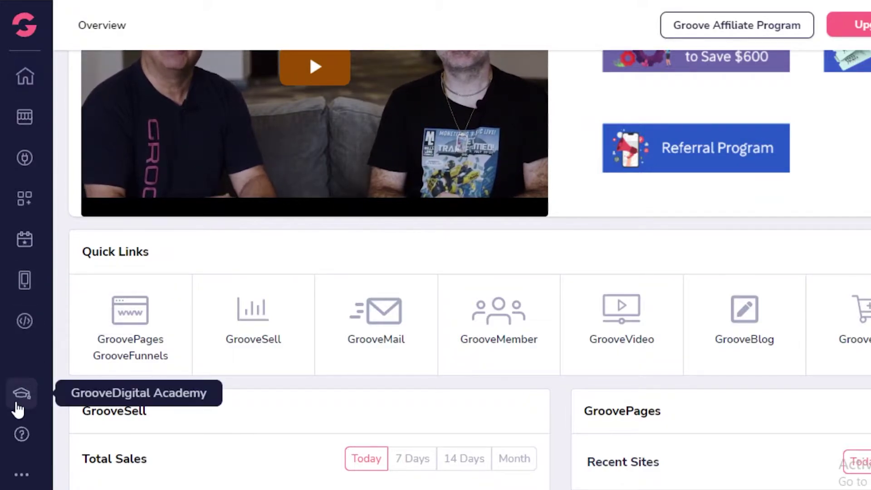
pyautogui.click(33, 474)
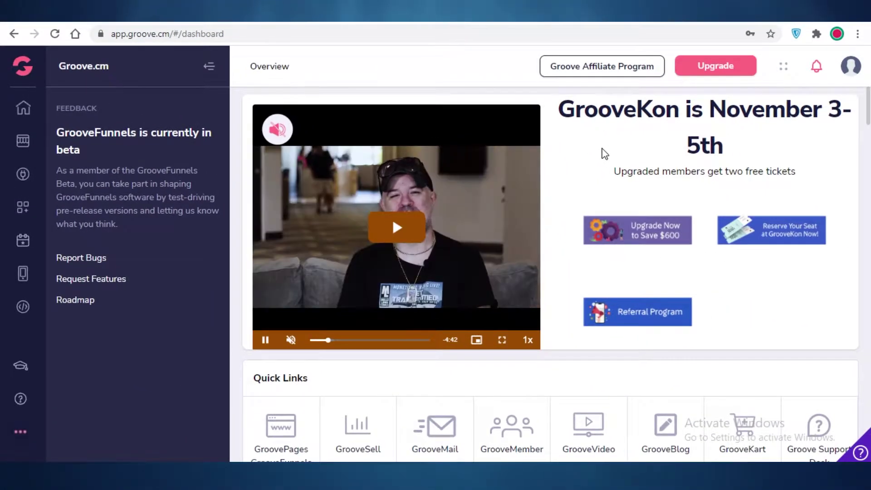
pyautogui.scroll(-8, 539, 409)
pyautogui.scroll(3, 525, 395)
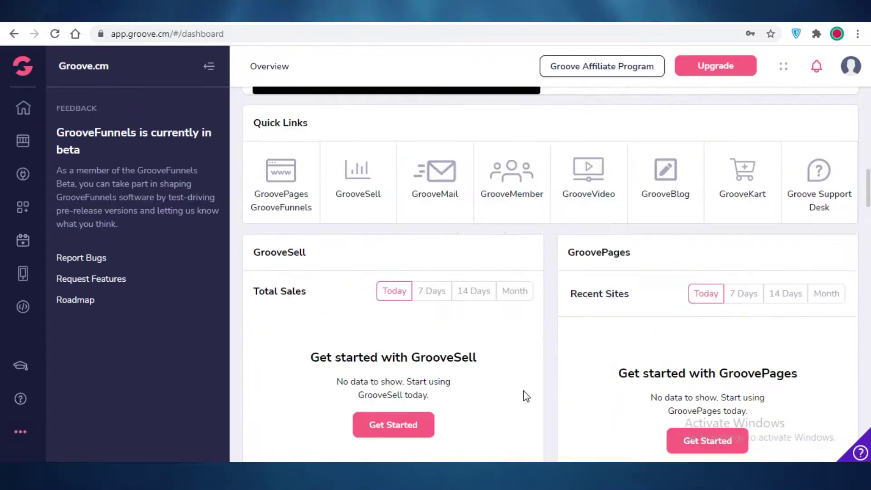
pyautogui.scroll(3, 489, 439)
pyautogui.scroll(-4, 495, 392)
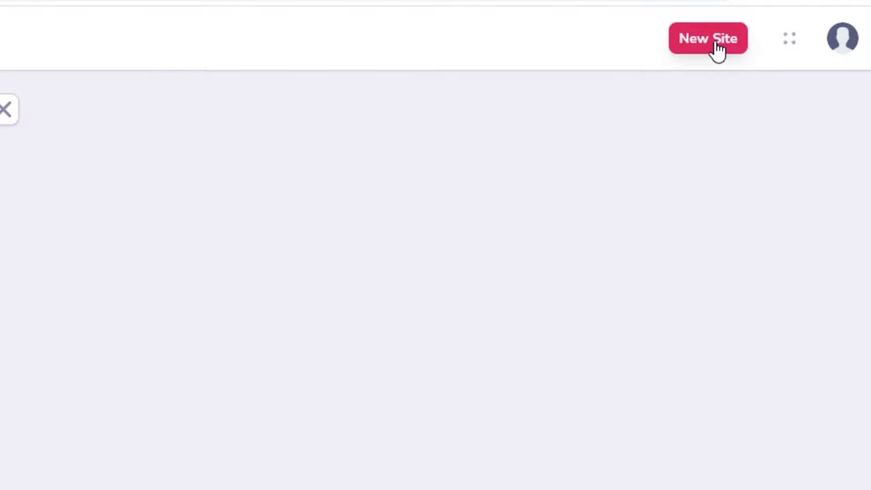
# Step: Start a new site and browse through the available site templates
pyautogui.click(718, 48)
pyautogui.scroll(-5, 143, 269)
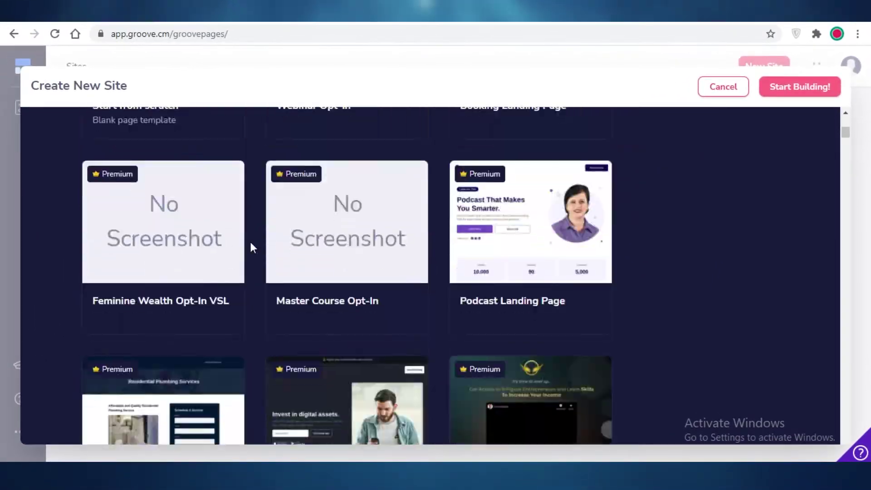
pyautogui.scroll(-12, 532, 281)
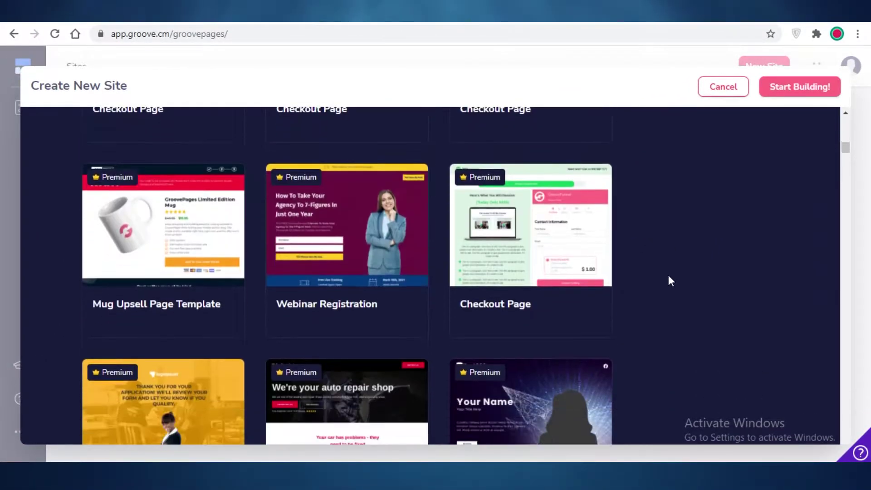
pyautogui.scroll(-20, 668, 275)
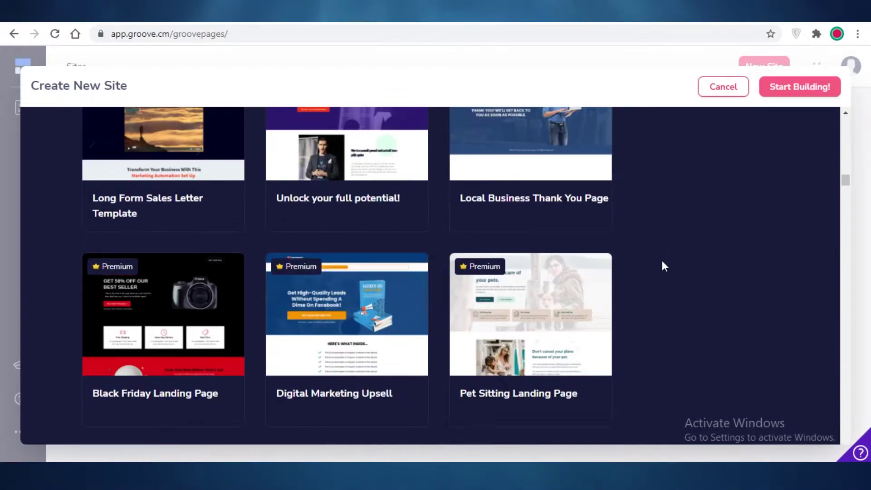
pyautogui.scroll(-10, 660, 269)
pyautogui.scroll(12, 628, 339)
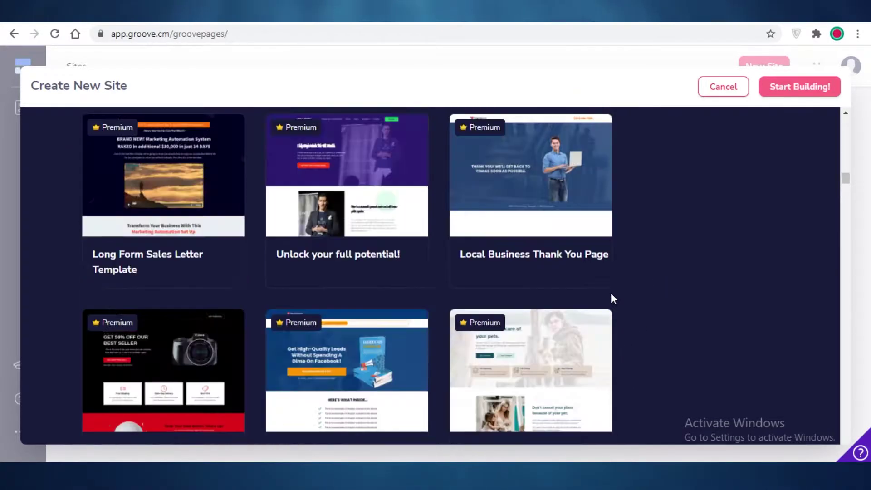
pyautogui.scroll(20, 615, 279)
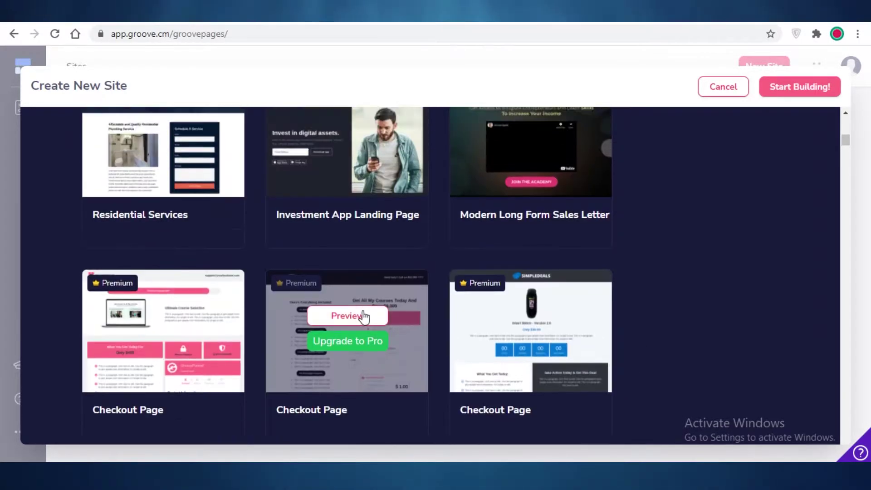
pyautogui.scroll(10, 364, 312)
pyautogui.scroll(-1, 143, 261)
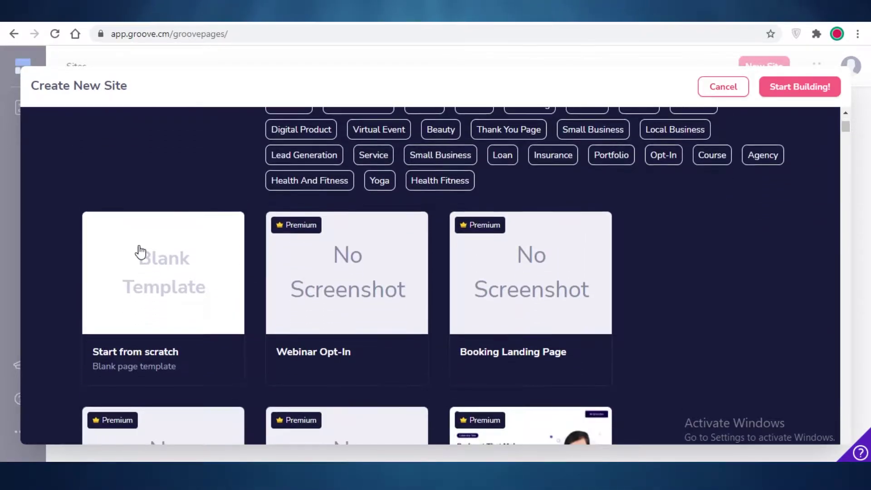
pyautogui.scroll(3, 165, 127)
pyautogui.scroll(-3, 135, 374)
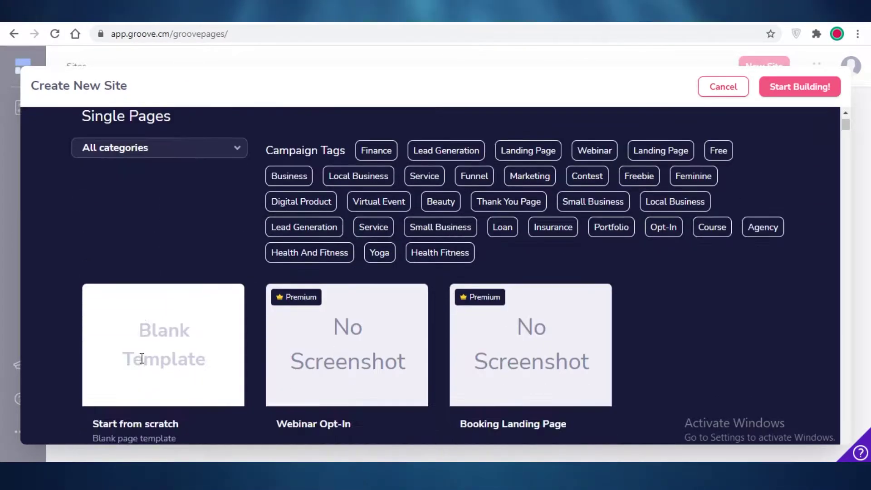
pyautogui.scroll(2, 435, 167)
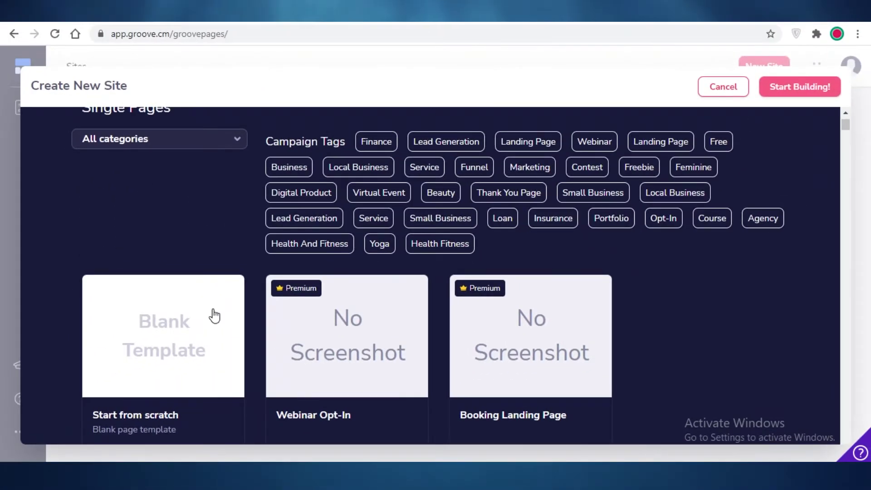
# Step: Create the site from the Blank Template with the name THEBEST
pyautogui.click(188, 352)
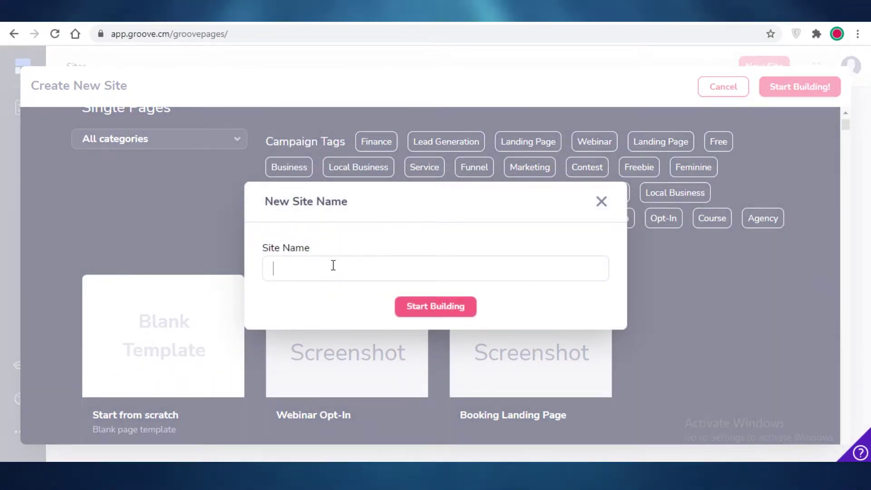
pyautogui.write('M')
pyautogui.write('HEBESTF')
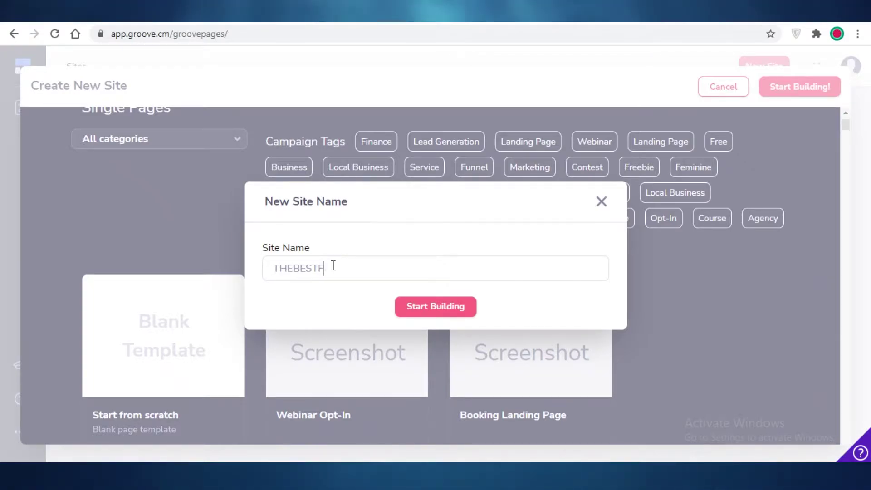
pyautogui.click(403, 312)
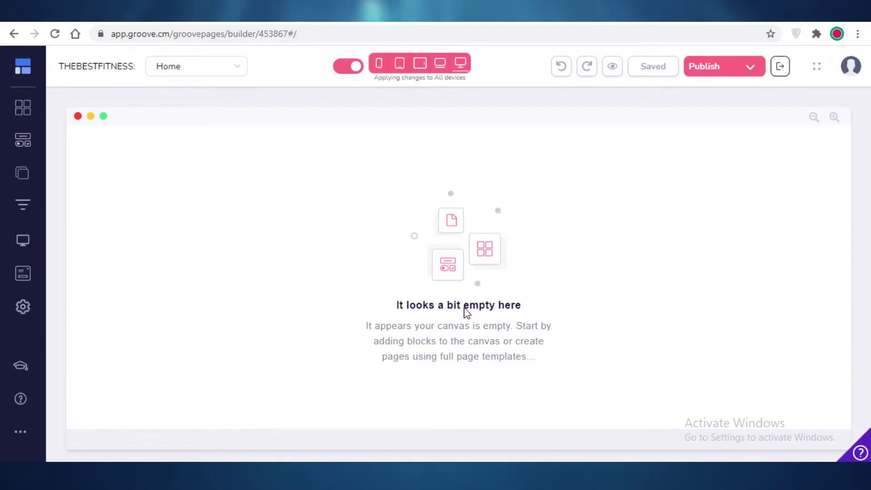
# Step: Check the apps list, then the Pages and Elements panels, ending on the empty Funnels panel
pyautogui.click(22, 66)
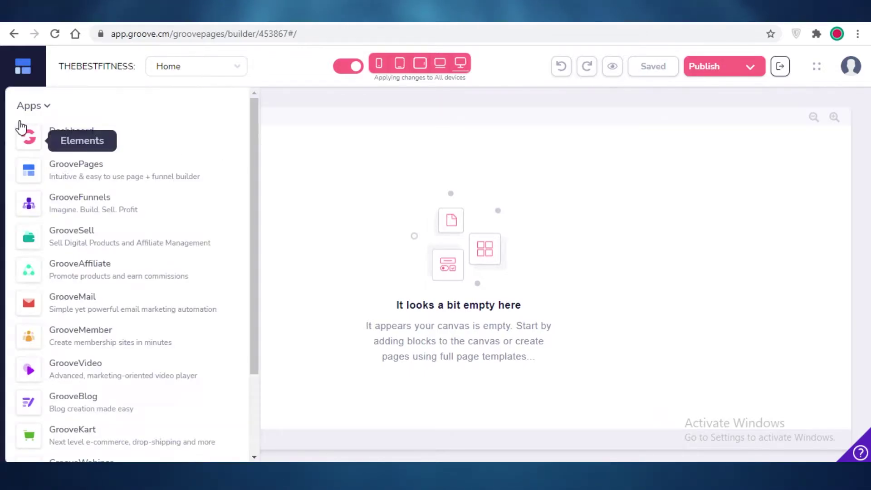
pyautogui.click(291, 161)
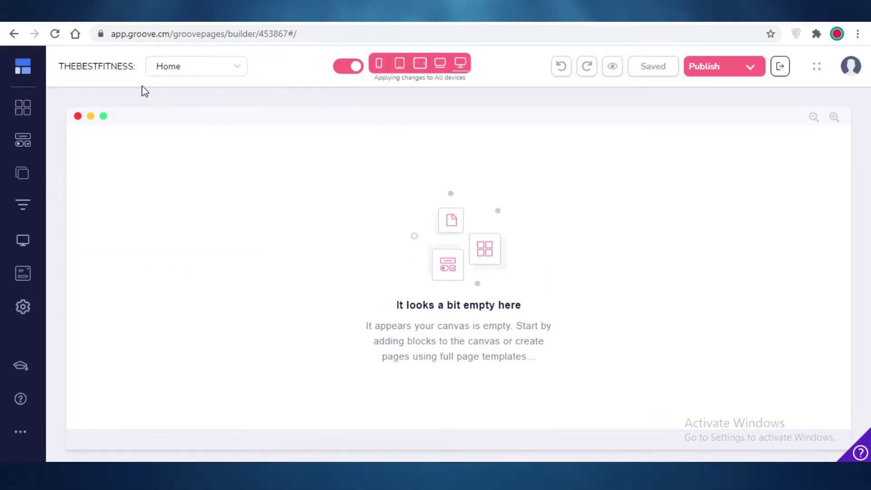
pyautogui.click(158, 69)
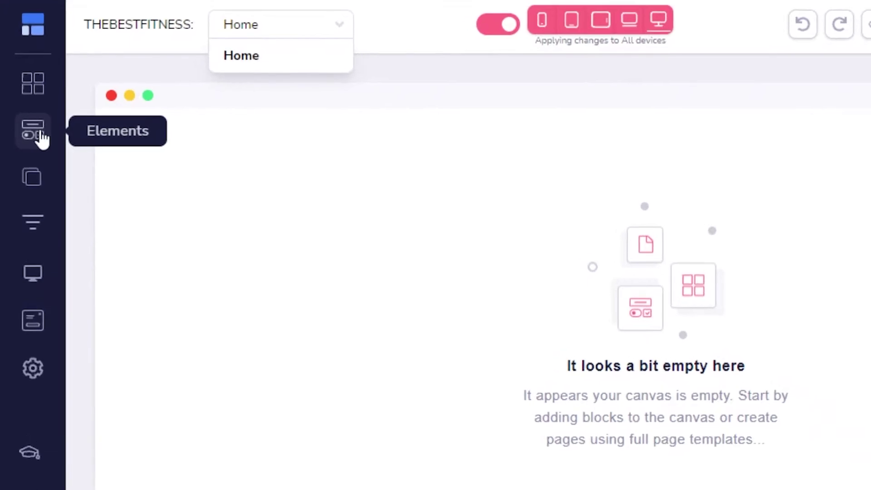
pyautogui.click(41, 134)
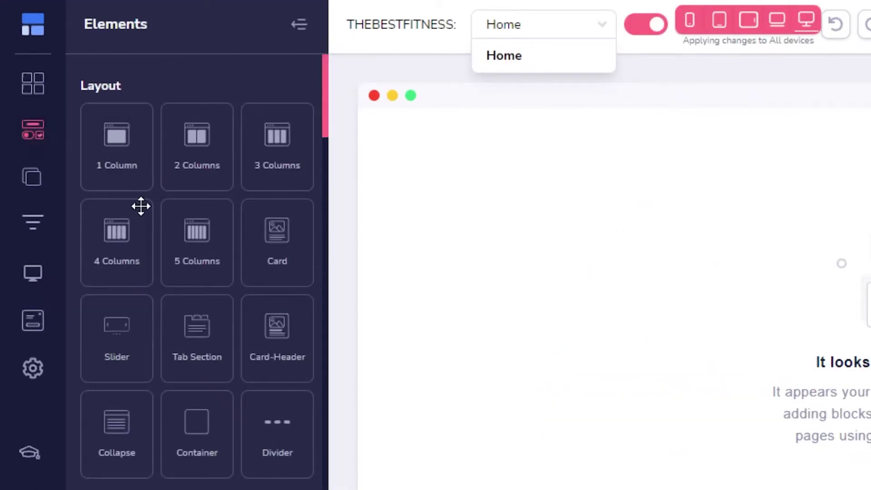
pyautogui.scroll(-5, 197, 379)
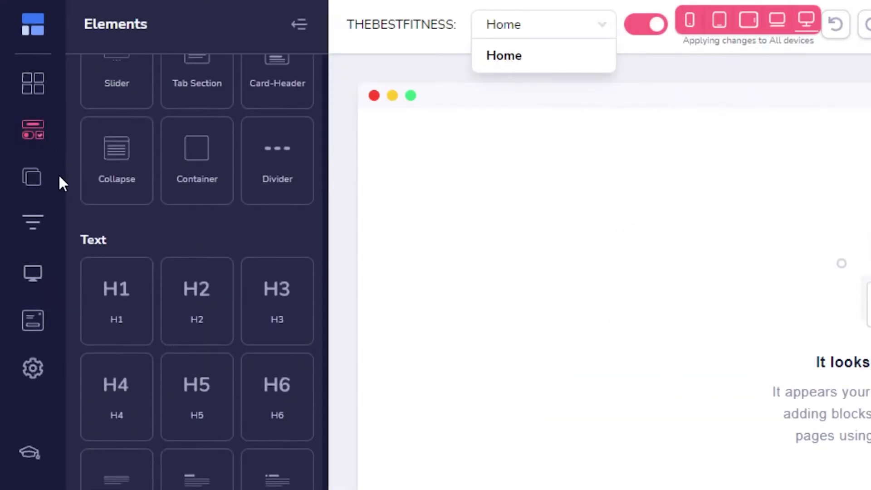
pyautogui.click(41, 179)
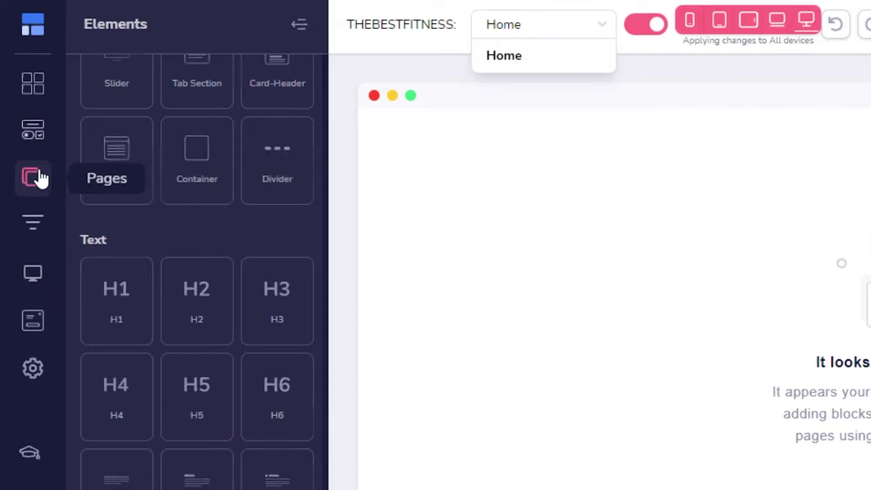
pyautogui.click(34, 221)
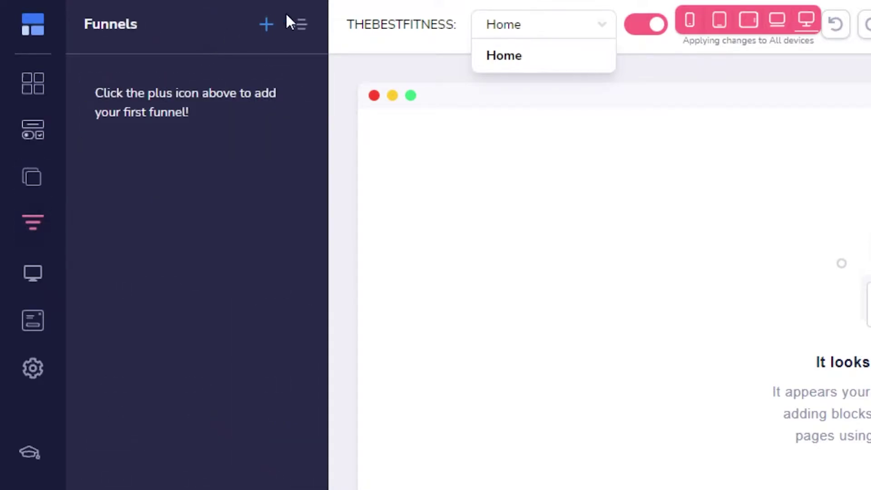
# Step: Start a new funnel and choose the Sales and Booking Funnel template
pyautogui.click(267, 25)
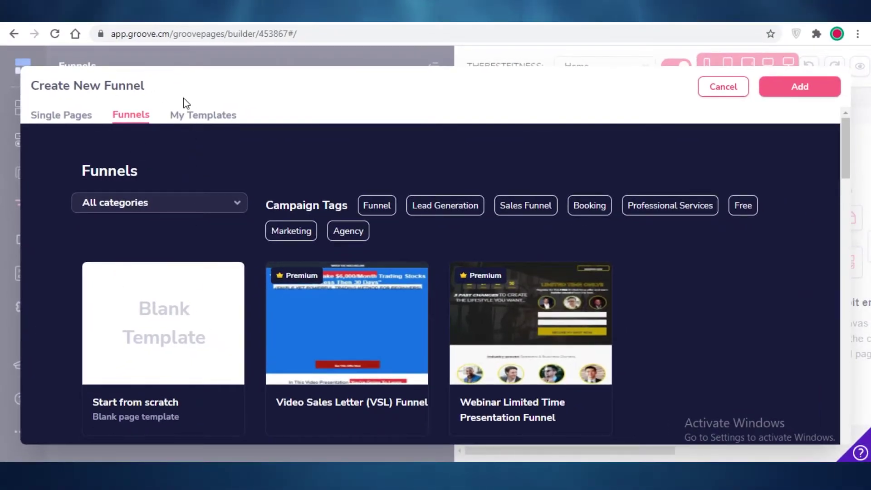
pyautogui.scroll(-7, 271, 170)
pyautogui.scroll(-5, 551, 233)
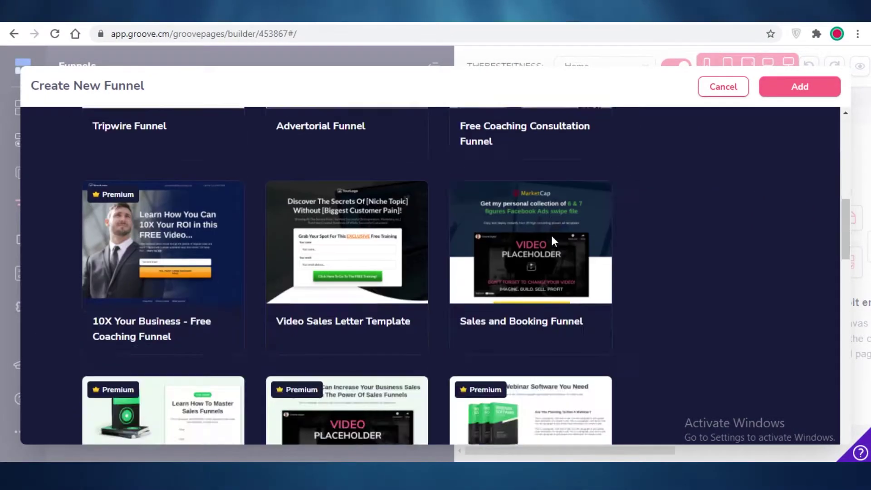
pyautogui.scroll(10, 754, 298)
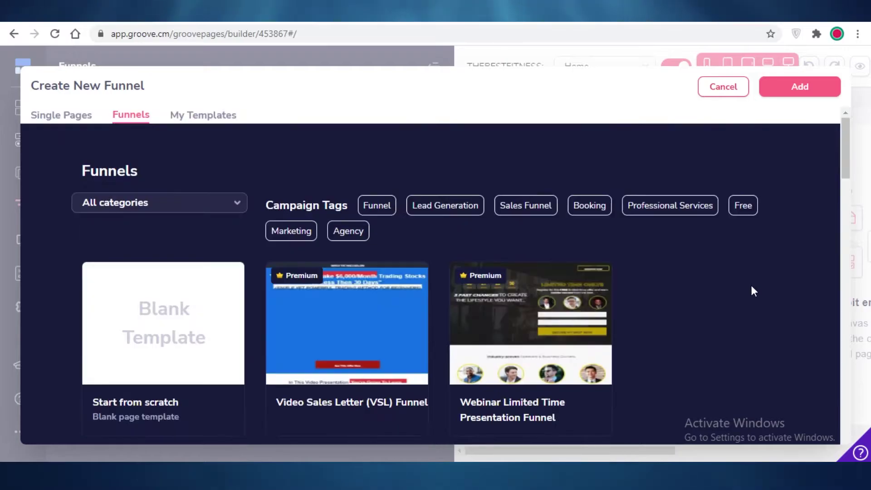
pyautogui.scroll(-10, 751, 290)
pyautogui.scroll(1, 748, 291)
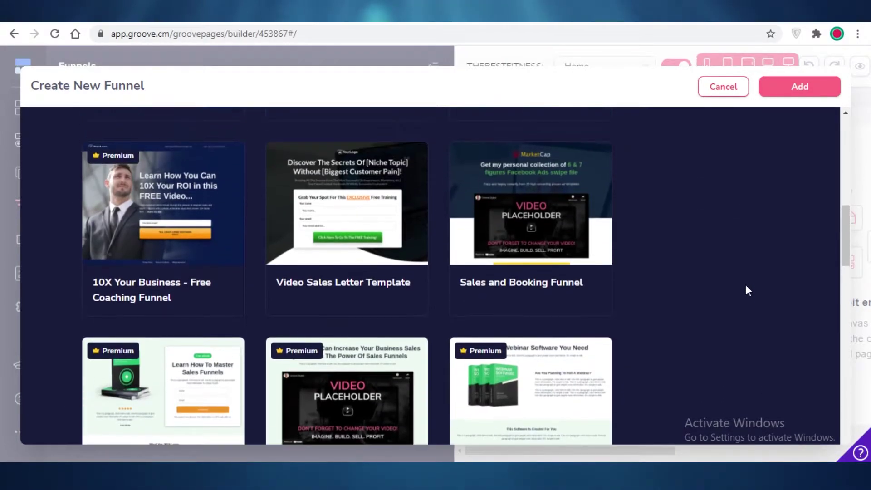
pyautogui.scroll(-1, 747, 290)
pyautogui.scroll(-3, 741, 289)
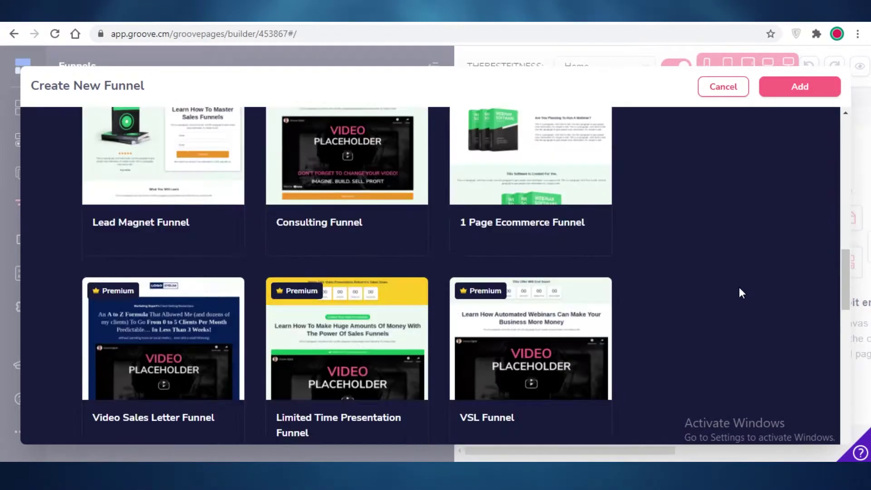
pyautogui.scroll(5, 739, 288)
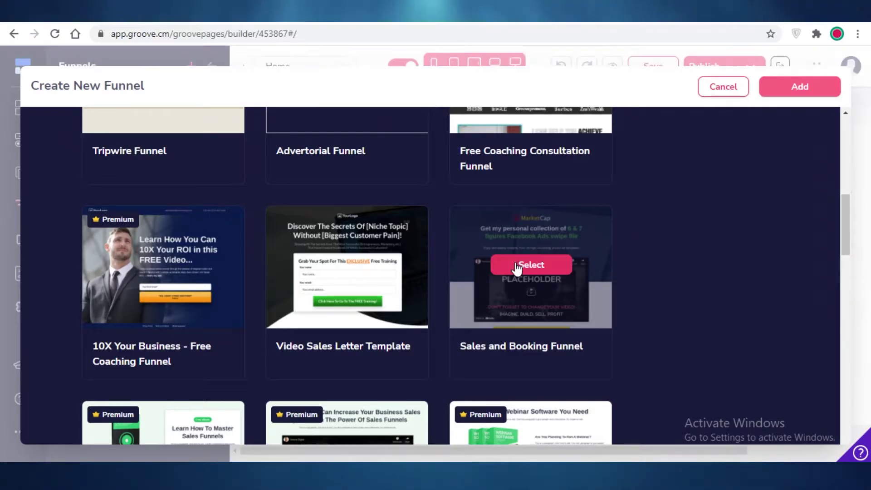
pyautogui.click(517, 268)
# Step: Add the Sales and Booking funnel to the site and switch to editing the Home page
pyautogui.click(804, 87)
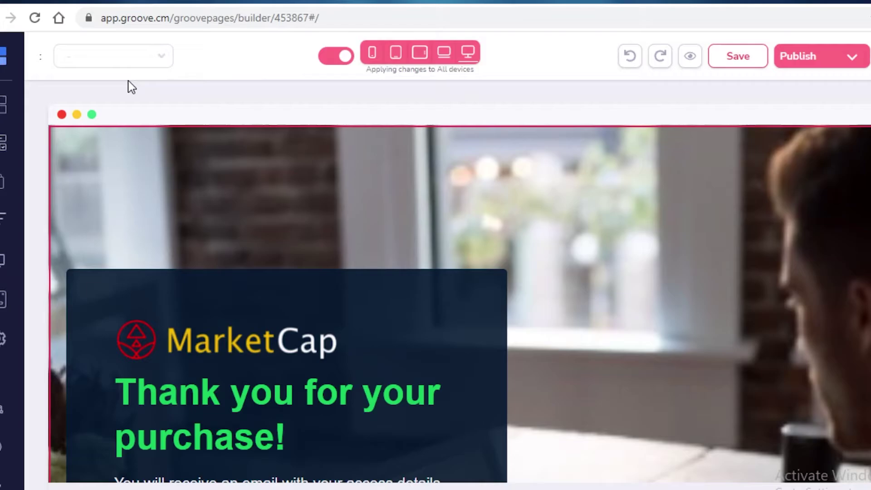
pyautogui.click(128, 72)
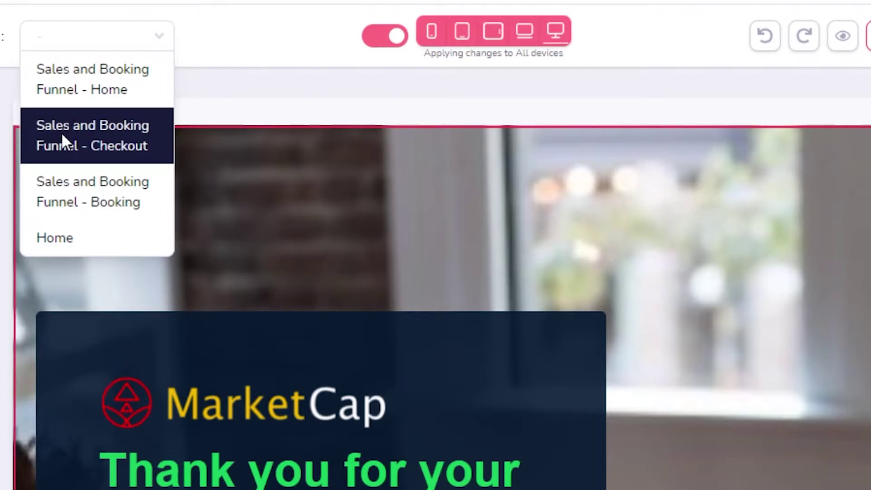
pyautogui.click(94, 236)
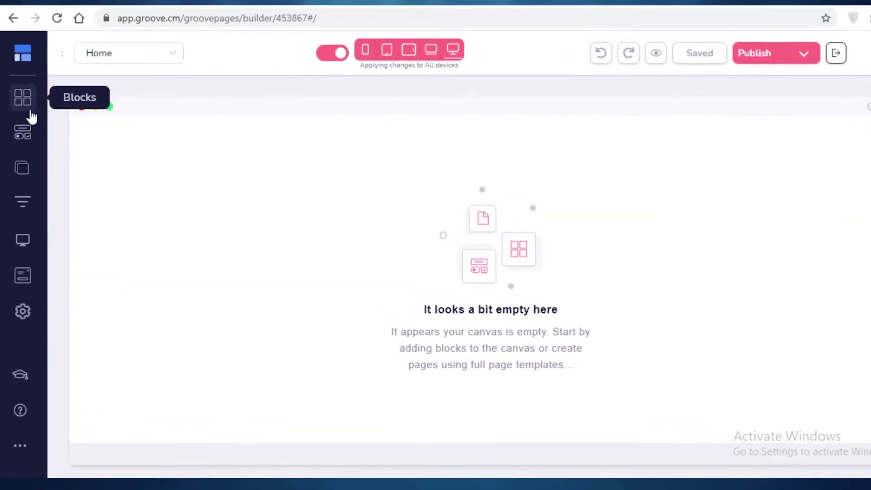
# Step: Drop an Empty container block at the top of the Home page
pyautogui.click(23, 107)
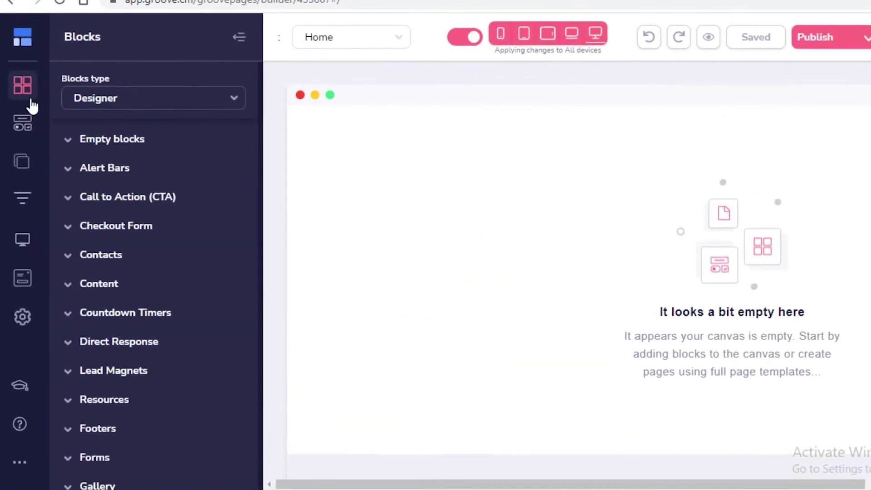
pyautogui.click(122, 136)
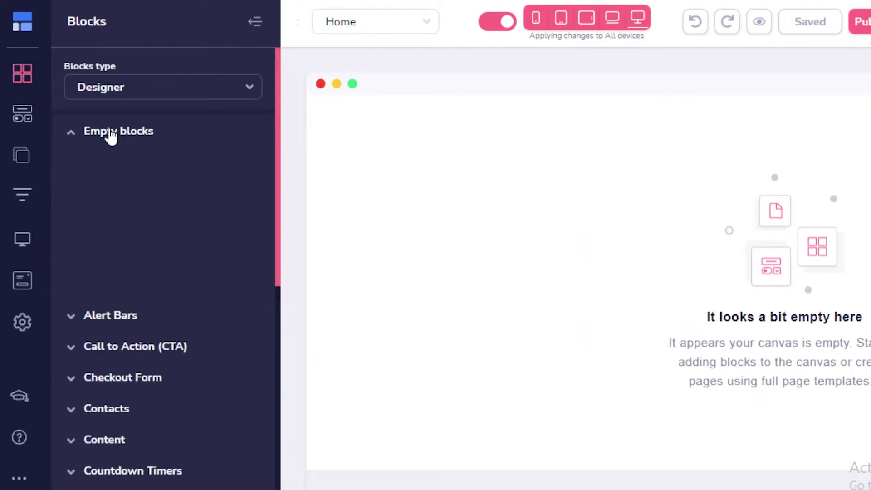
pyautogui.moveTo(173, 192); pyautogui.dragTo(562, 215)
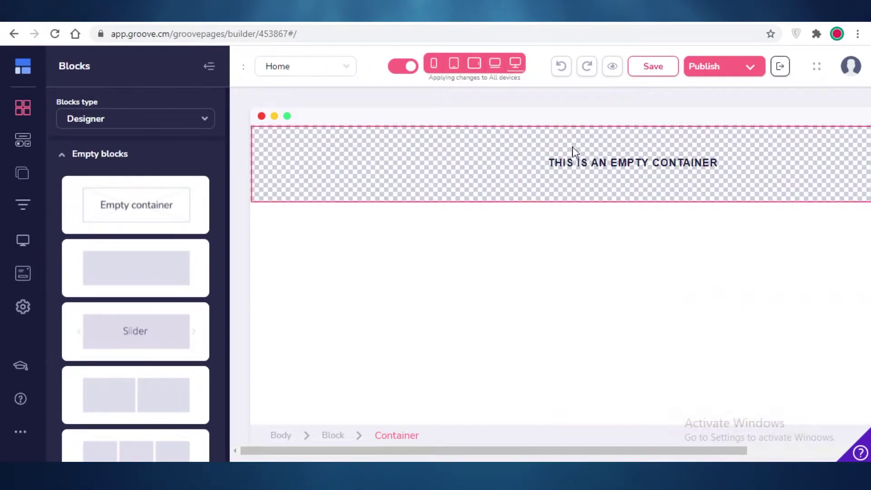
# Step: Set the container's text font to Indie Flower
pyautogui.click(568, 169)
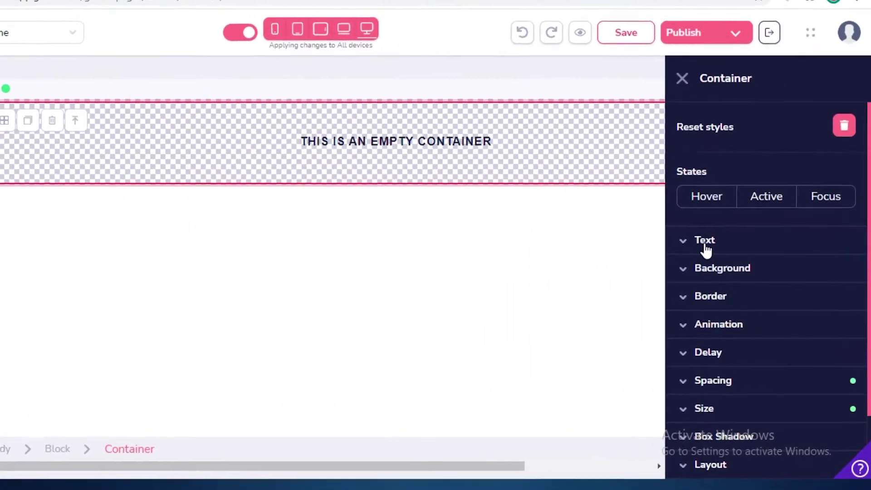
pyautogui.click(723, 251)
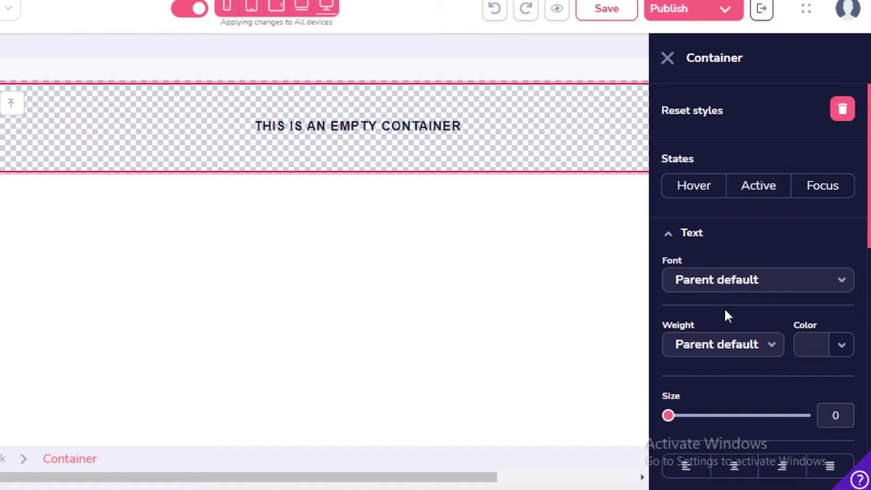
pyautogui.click(722, 280)
pyautogui.scroll(-5, 700, 321)
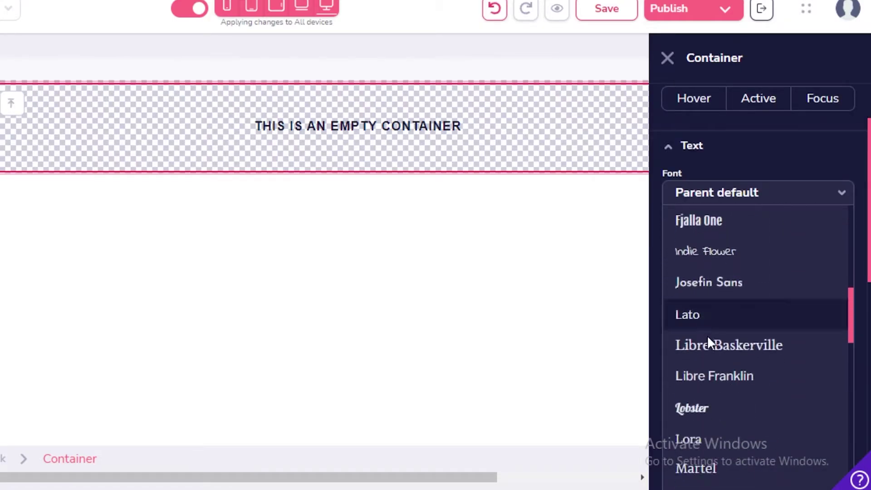
pyautogui.click(715, 249)
# Step: Place an H1 heading in the container and change its text to THE BEST FITNESS
pyautogui.moveTo(7, 114); pyautogui.dragTo(443, 137)
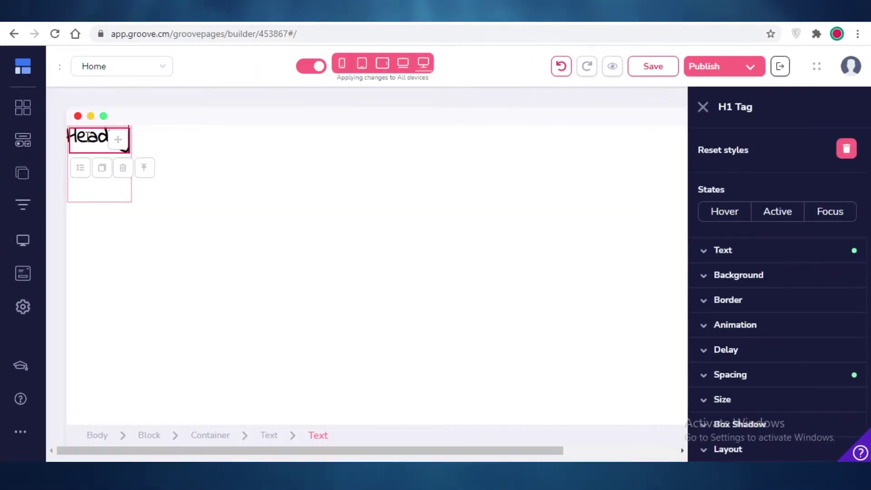
pyautogui.doubleClick(89, 137)
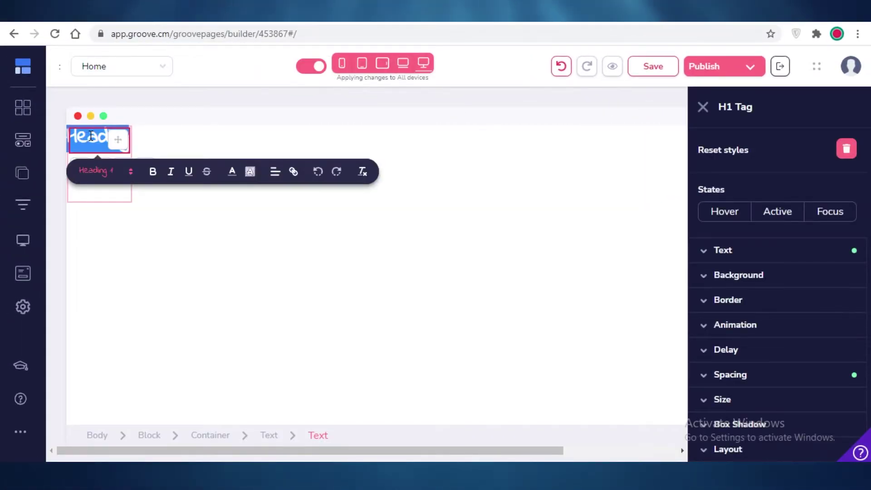
pyautogui.press('BackSpace')
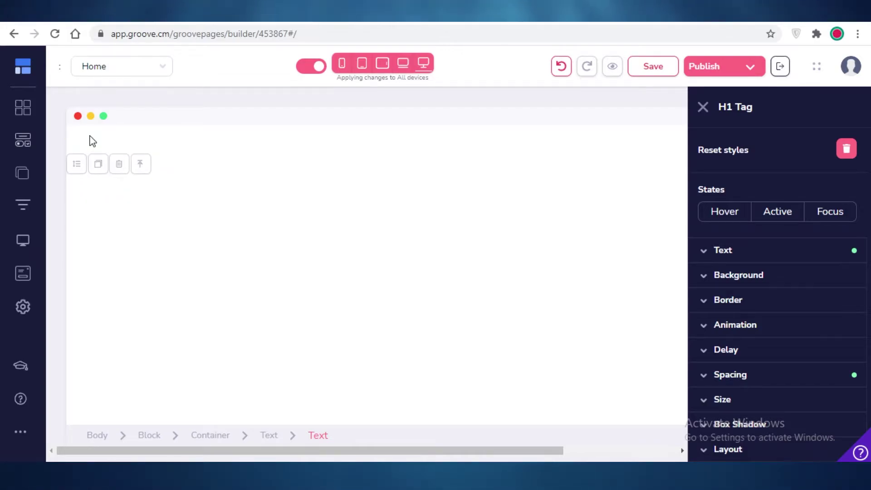
pyautogui.write('THE BEST ')
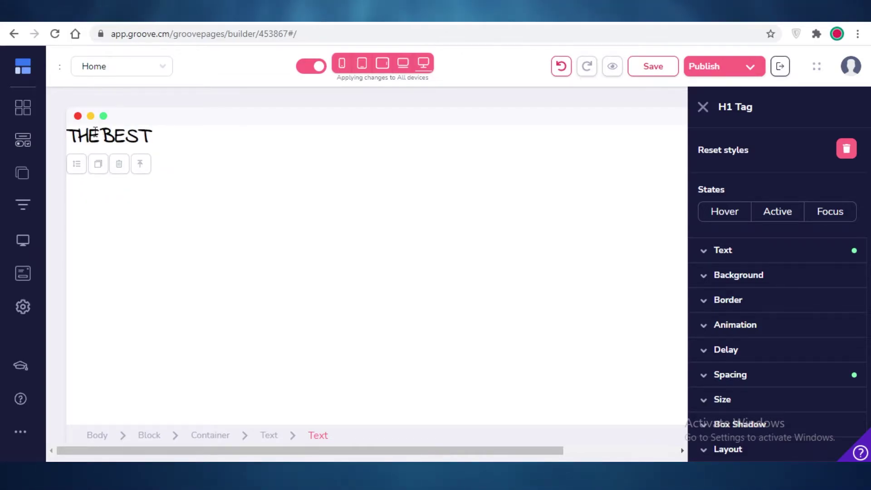
pyautogui.write('FITNESS')
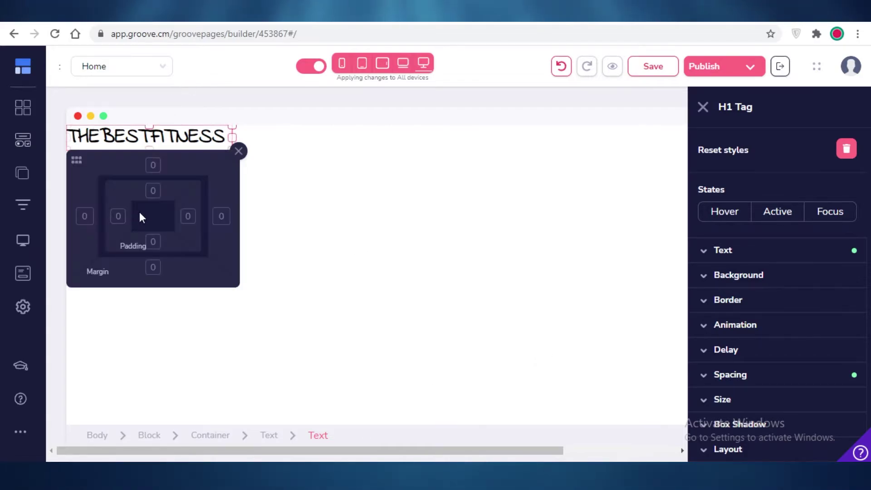
# Step: Check the heading's margin spacing, leaving it at 0, and reselect the heading
pyautogui.click(187, 217)
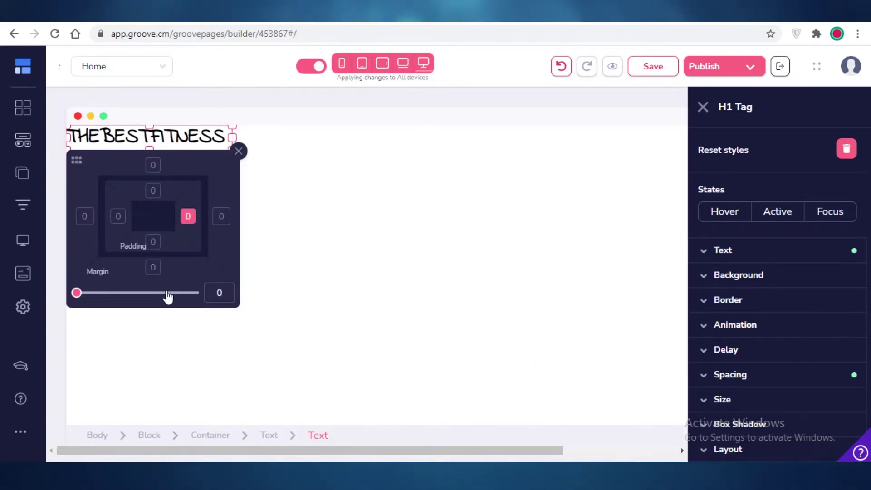
pyautogui.moveTo(170, 296); pyautogui.dragTo(62, 282)
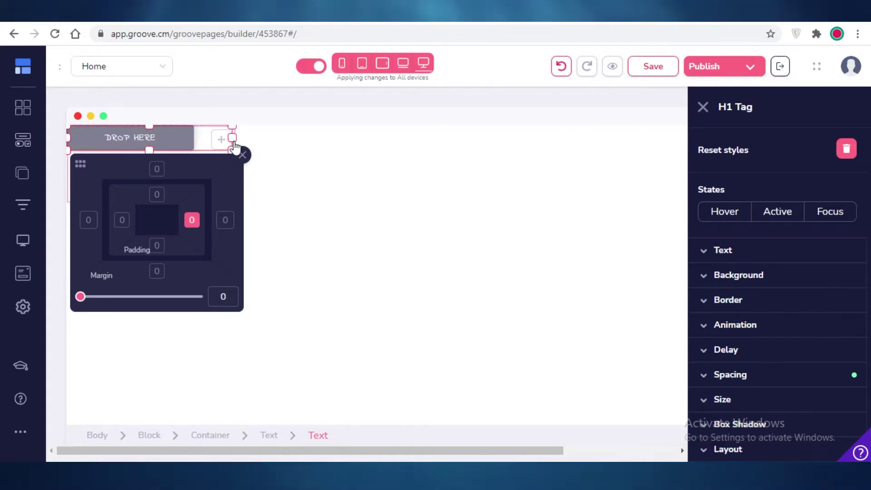
pyautogui.click(242, 155)
pyautogui.click(171, 143)
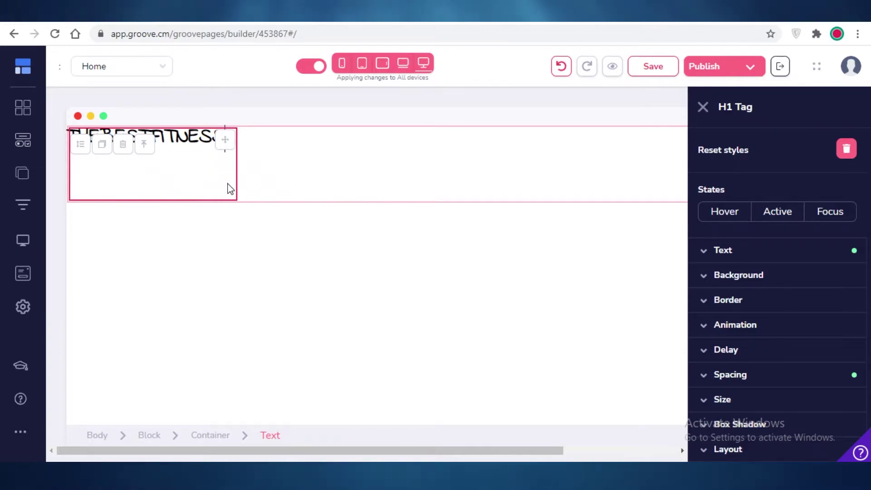
# Step: Adjust the heading's text size with the size slider
pyautogui.click(723, 250)
pyautogui.moveTo(737, 336); pyautogui.dragTo(755, 337)
pyautogui.scroll(-2, 751, 340)
pyautogui.scroll(-4, 751, 339)
pyautogui.scroll(5, 731, 223)
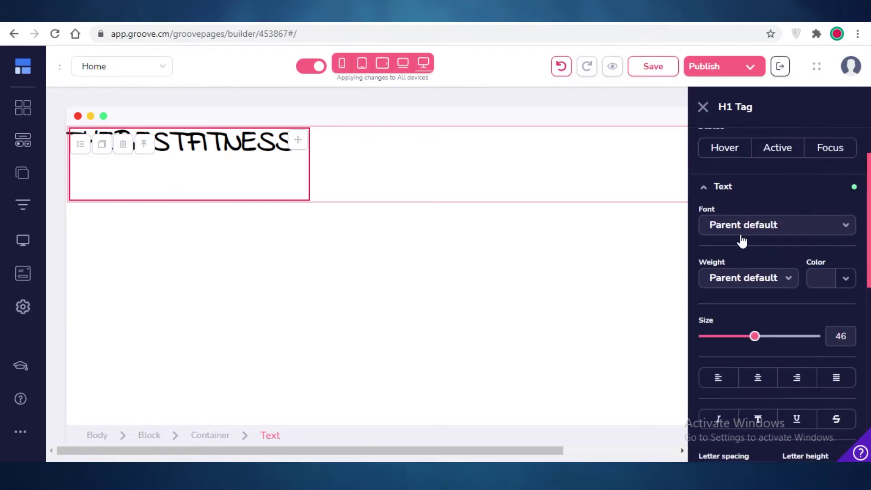
# Step: Try Balsamiq Sans, then give the heading a bold sans-serif font instead of Indie Flower
pyautogui.click(740, 227)
pyautogui.click(725, 346)
pyautogui.click(744, 232)
pyautogui.scroll(-5, 755, 312)
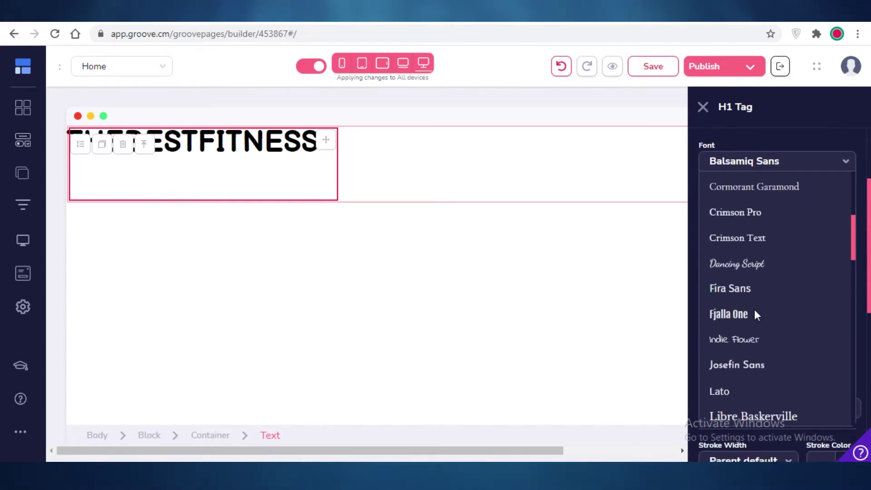
pyautogui.click(749, 310)
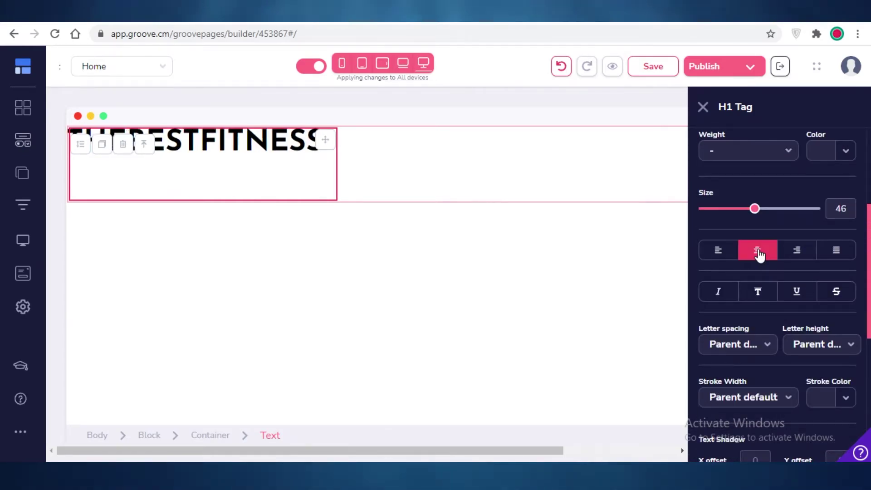
pyautogui.scroll(-8, 760, 255)
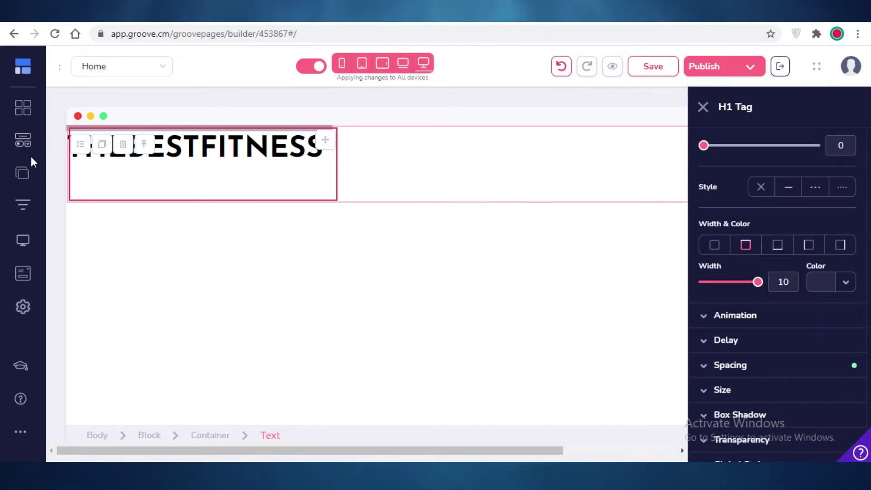
pyautogui.click(80, 146)
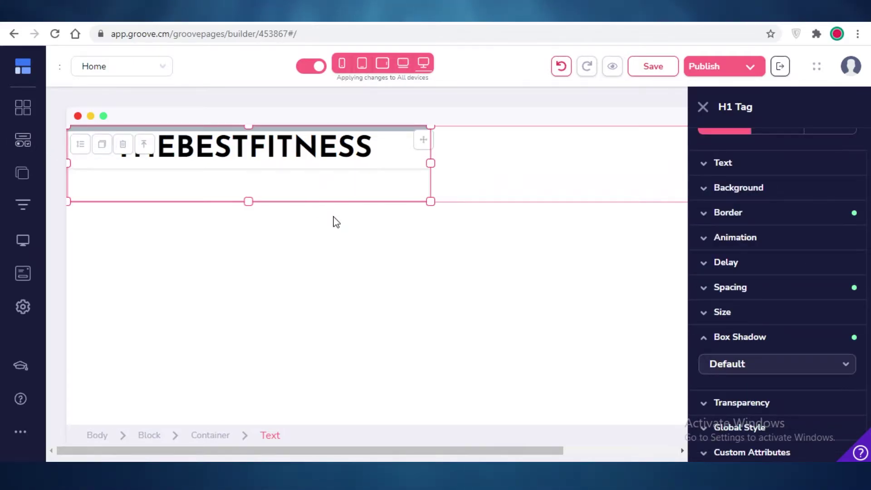
# Step: Add a columns layout from Elements beside the THEBESTFITNESS heading, creating empty containers
pyautogui.click(23, 140)
pyautogui.scroll(-4, 165, 274)
pyautogui.scroll(10, 165, 273)
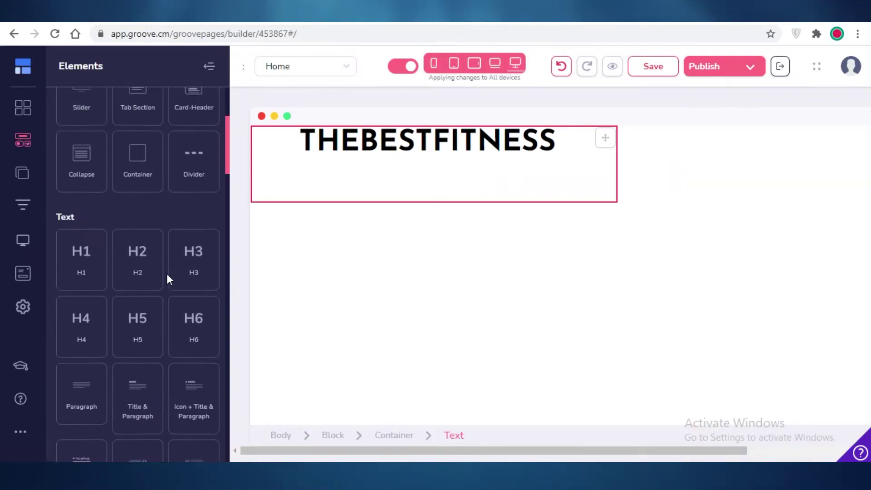
pyautogui.scroll(4, 167, 277)
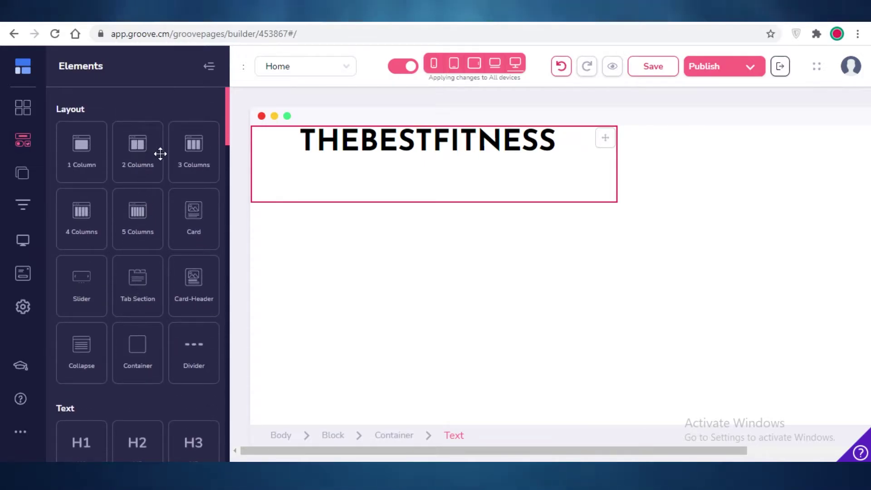
pyautogui.moveTo(299, 269); pyautogui.dragTo(191, 175)
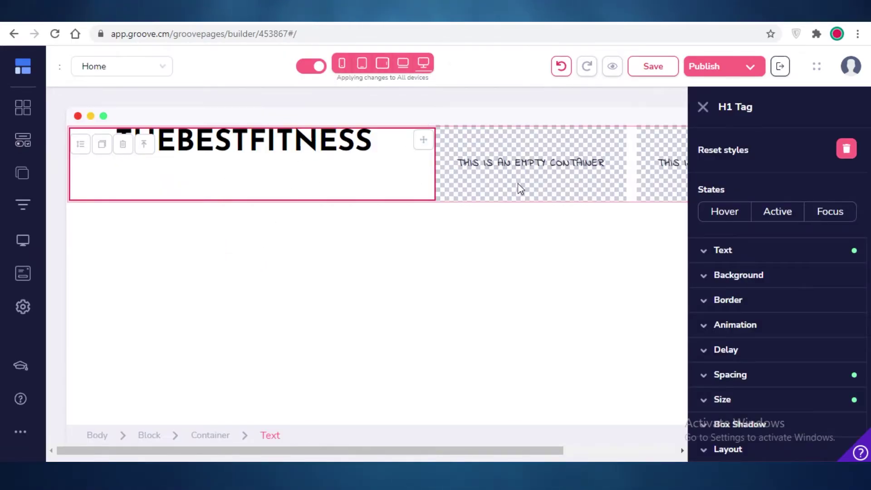
# Step: Delete the empty column container and the two-column layout, confirming each removal
pyautogui.click(616, 160)
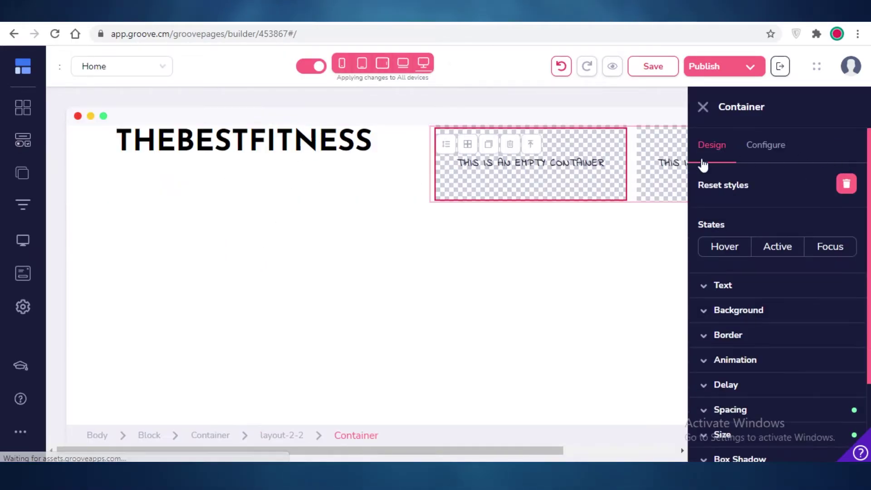
pyautogui.click(510, 144)
pyautogui.click(468, 278)
pyautogui.click(484, 144)
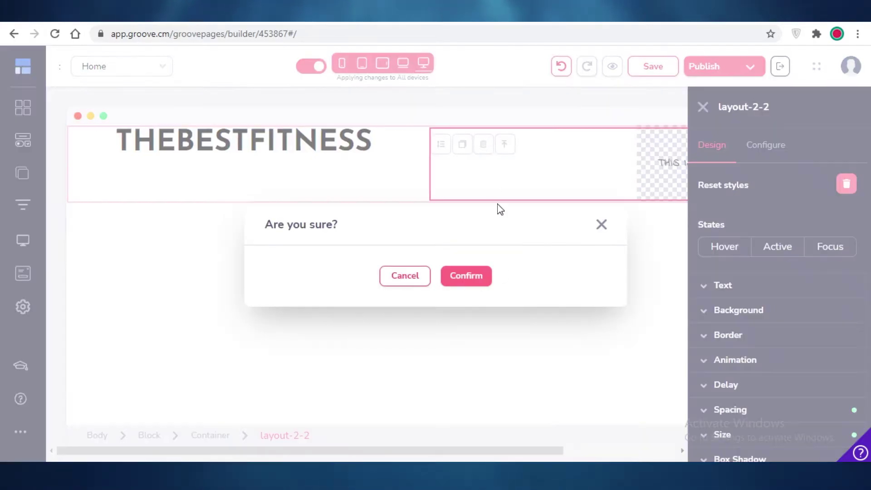
pyautogui.click(479, 285)
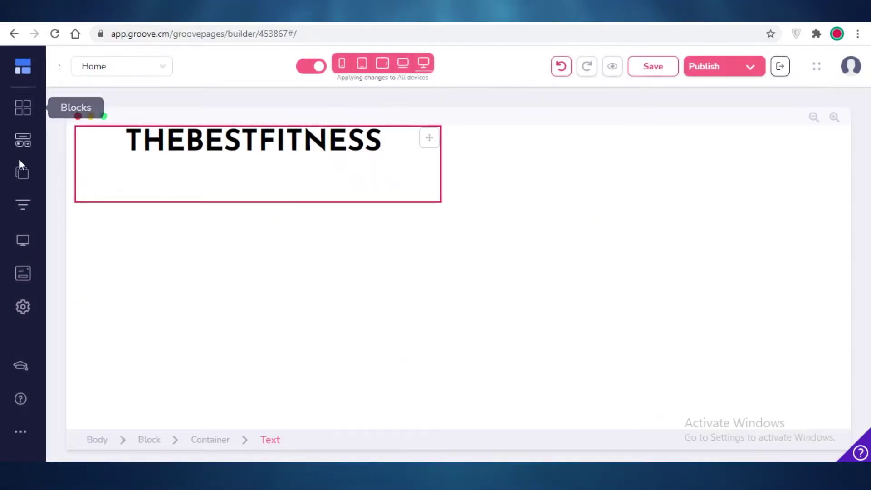
# Step: Browse the Blocks library's Empty and Headers categories for an empty two-column block
pyautogui.click(24, 116)
pyautogui.click(131, 152)
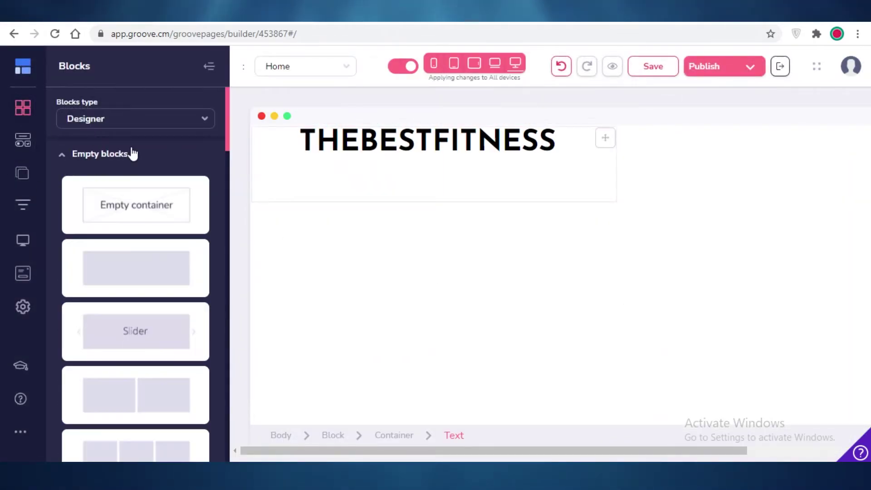
pyautogui.click(130, 152)
pyautogui.scroll(-3, 121, 284)
pyautogui.scroll(-3, 122, 283)
pyautogui.click(78, 224)
pyautogui.scroll(-5, 89, 330)
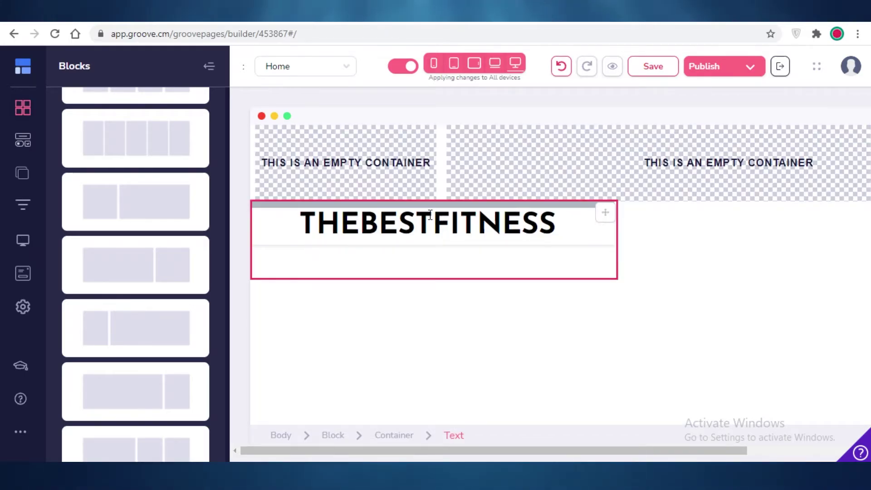
# Step: Shrink the THEBESTFITNESS heading text to size 20
pyautogui.click(429, 213)
pyautogui.click(734, 259)
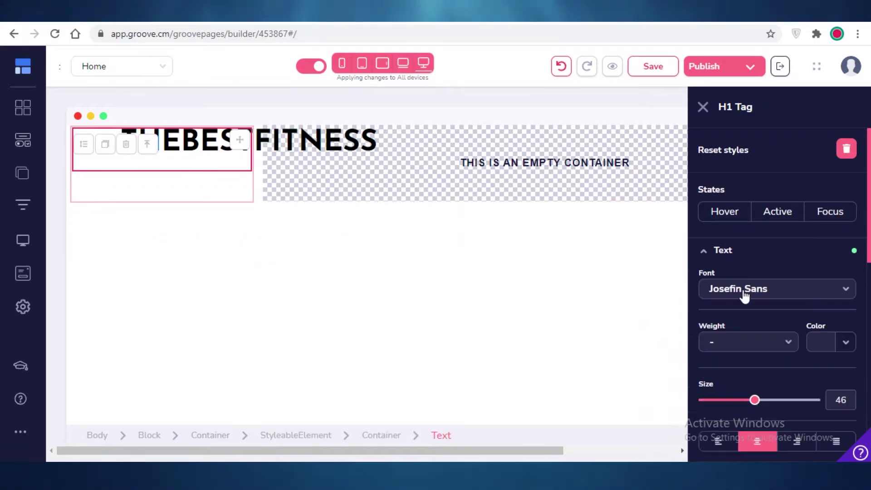
pyautogui.click(728, 399)
pyautogui.moveTo(727, 400); pyautogui.dragTo(725, 400)
pyautogui.doubleClick(288, 132)
# Step: Give the 'join now' heading 434 left padding to push it right, then close its settings
pyautogui.scroll(-7, 744, 328)
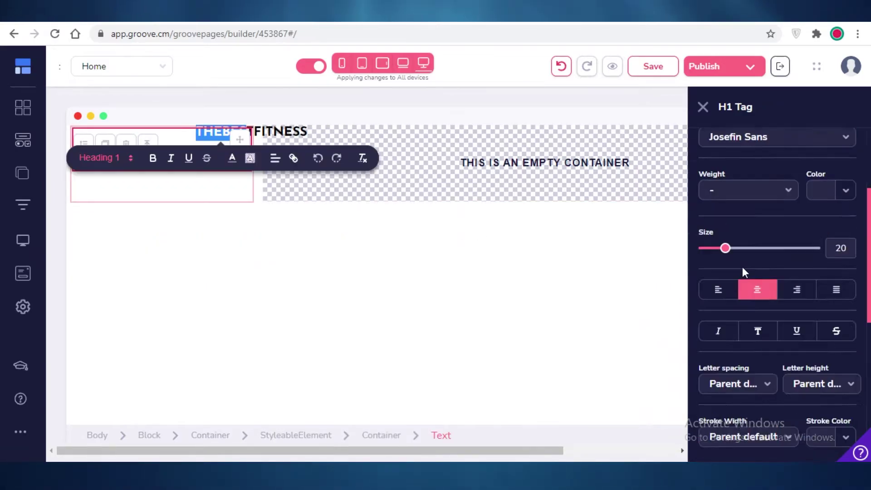
pyautogui.scroll(-3, 744, 331)
pyautogui.click(729, 272)
pyautogui.scroll(-4, 730, 279)
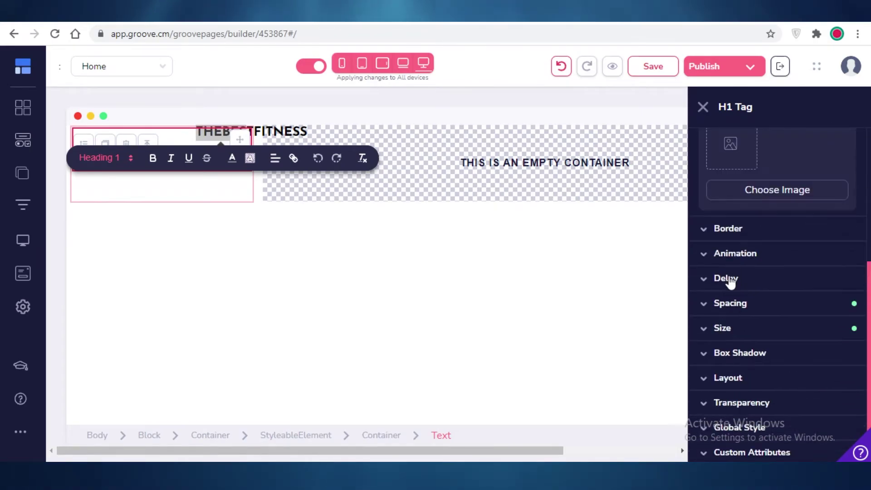
pyautogui.click(729, 228)
pyautogui.click(745, 300)
pyautogui.scroll(-3, 744, 286)
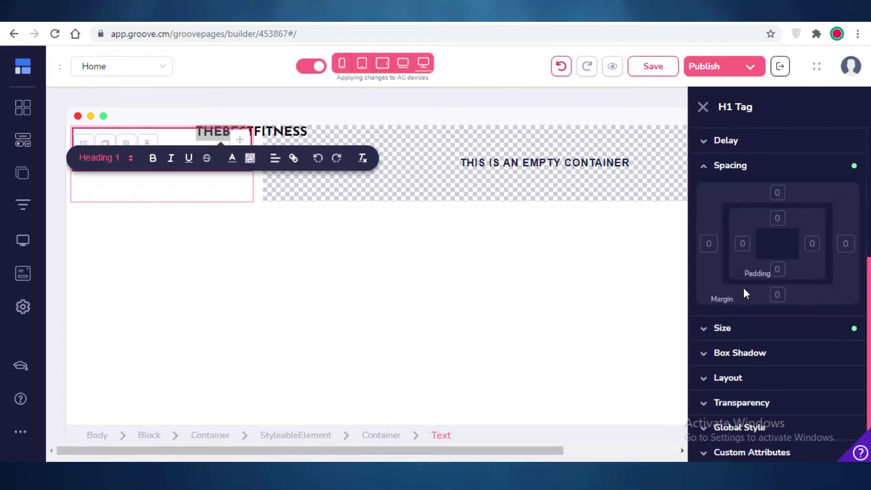
pyautogui.click(776, 191)
pyautogui.moveTo(701, 300); pyautogui.dragTo(708, 303)
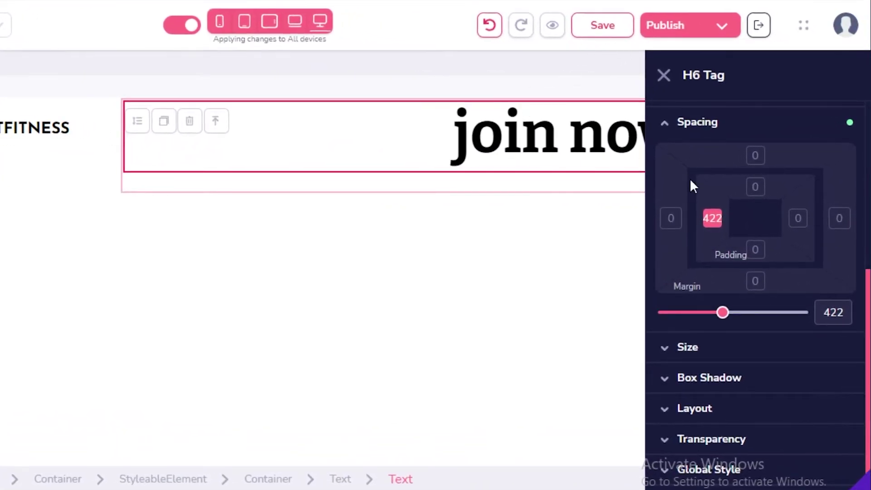
pyautogui.moveTo(727, 318); pyautogui.dragTo(725, 318)
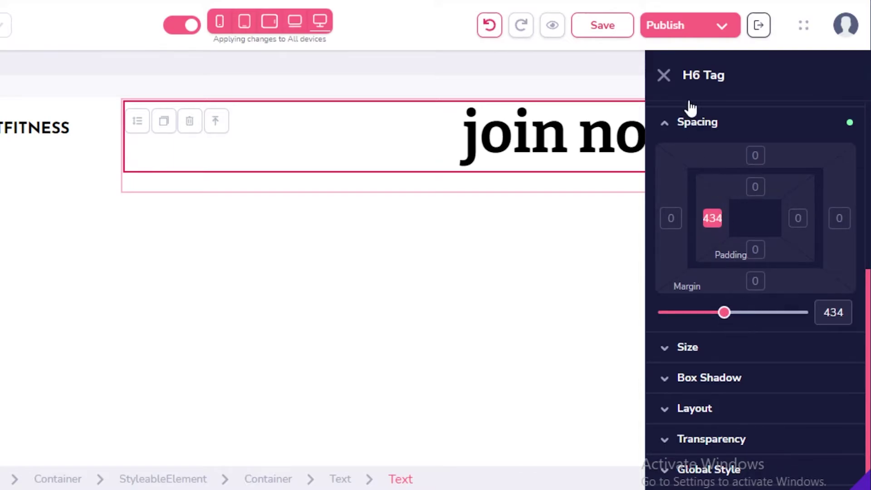
pyautogui.click(664, 76)
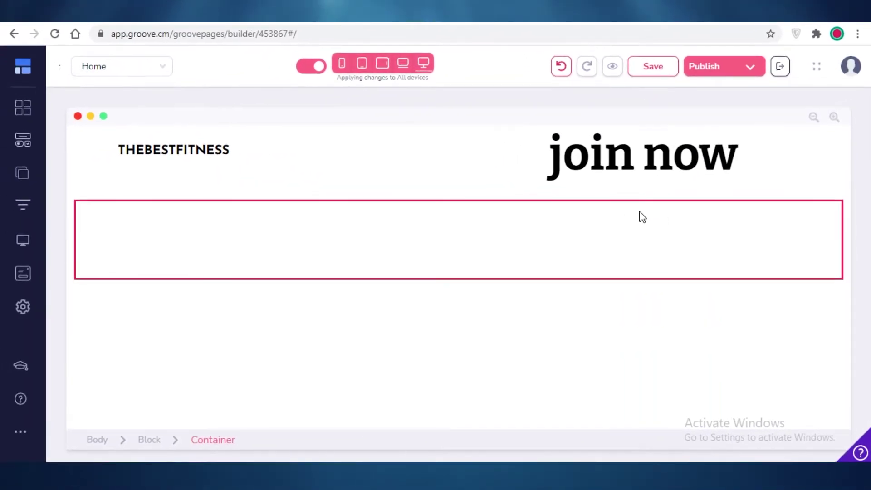
pyautogui.click(634, 194)
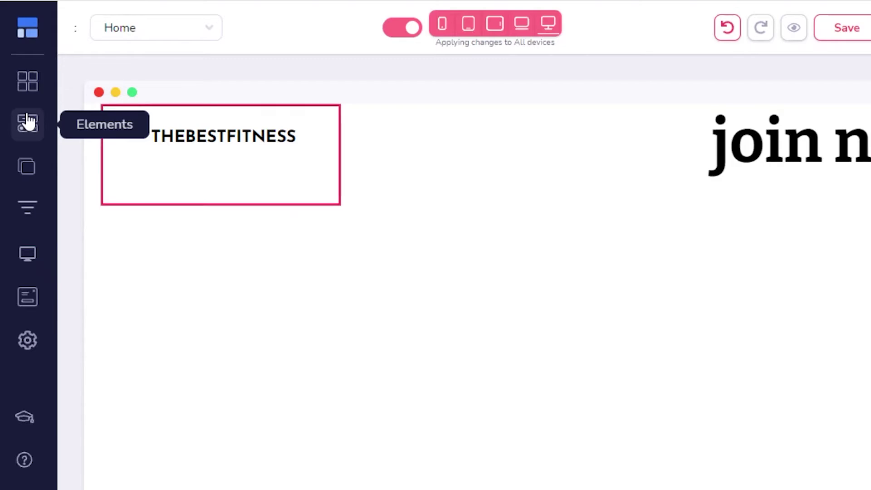
# Step: Drag the About Your Teacher block from the Call to Action blocks onto the canvas below the header
pyautogui.click(28, 122)
pyautogui.click(28, 28)
pyautogui.scroll(-2, 119, 178)
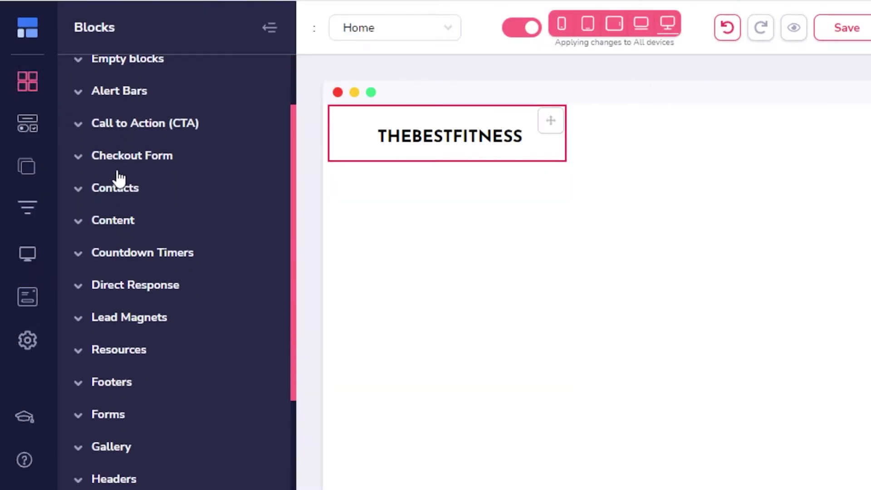
pyautogui.click(119, 134)
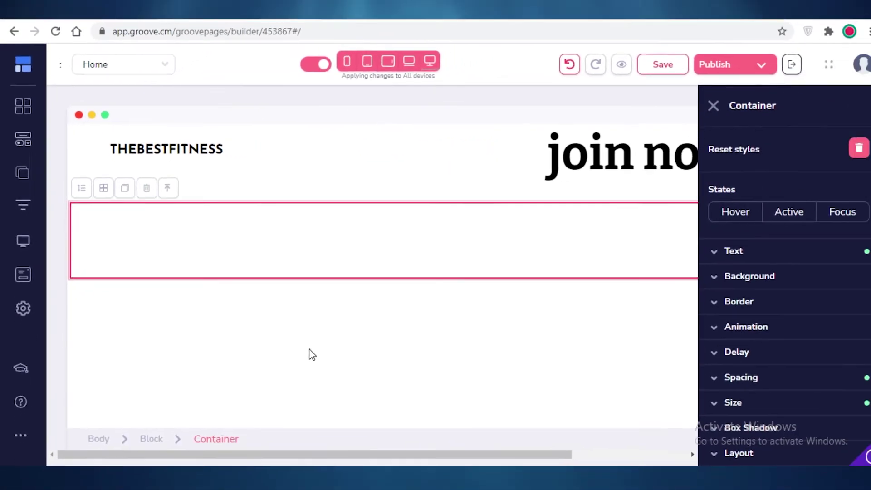
pyautogui.click(6, 111)
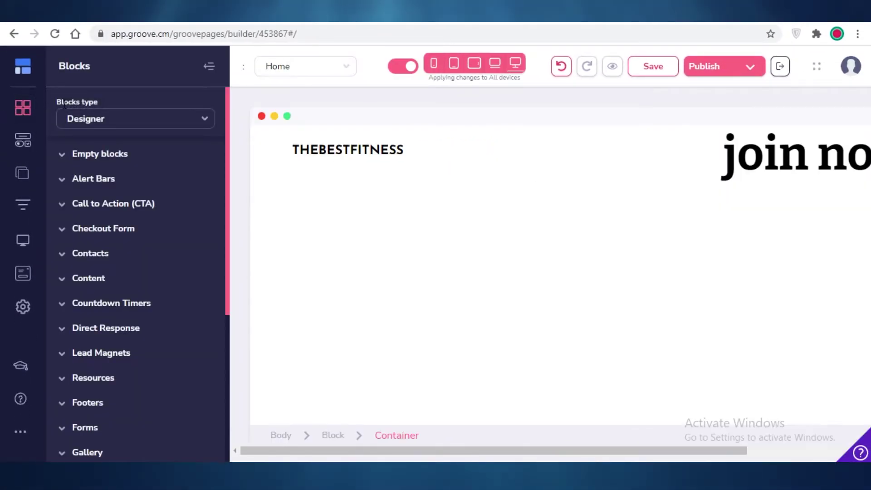
pyautogui.scroll(-1, 73, 192)
pyautogui.click(97, 142)
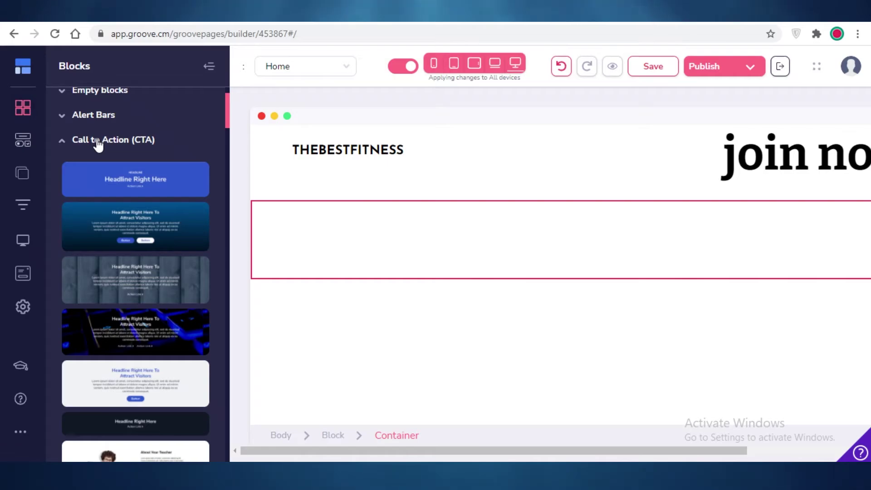
pyautogui.scroll(-1, 209, 264)
pyautogui.scroll(1, 218, 291)
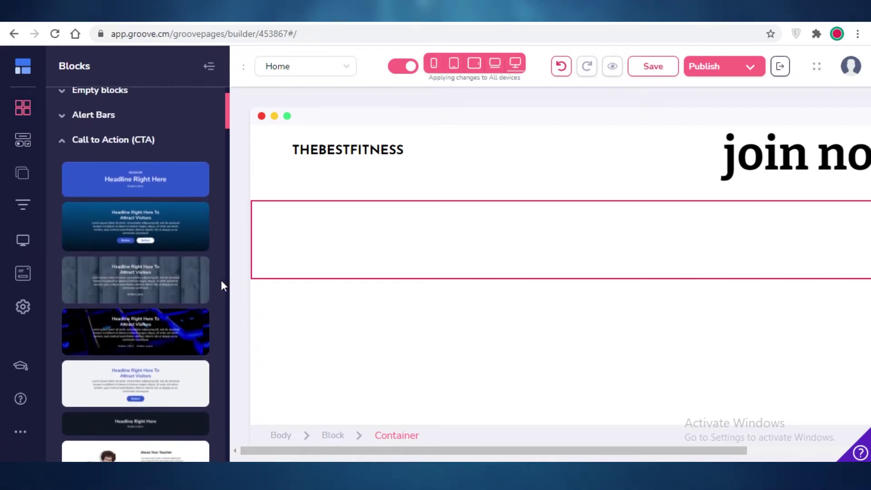
pyautogui.scroll(-3, 144, 405)
pyautogui.scroll(-2, 127, 349)
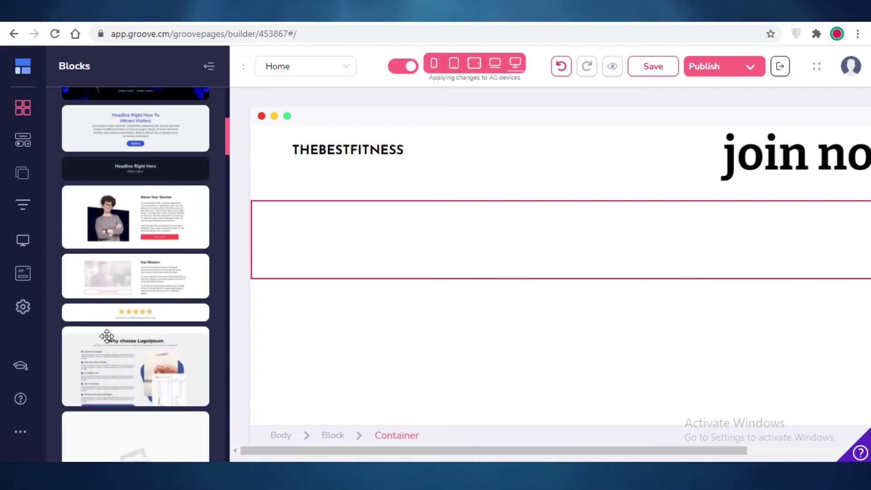
pyautogui.scroll(1, 110, 293)
pyautogui.moveTo(111, 290); pyautogui.dragTo(561, 281)
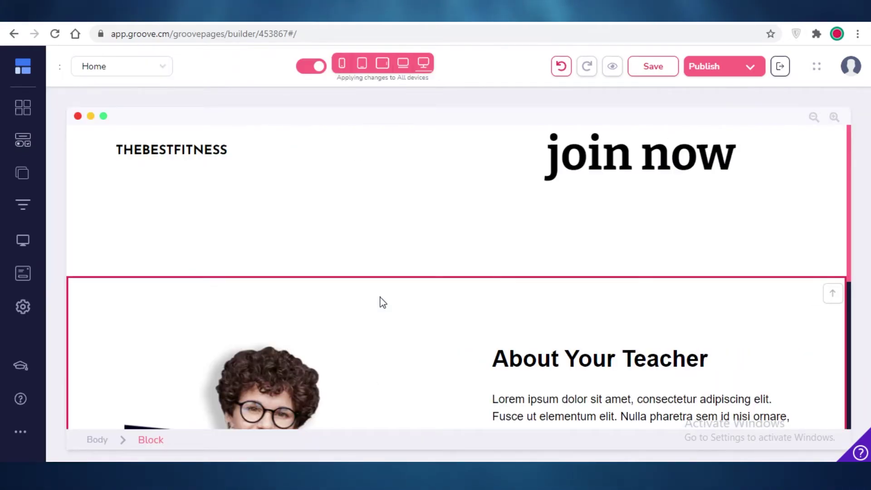
# Step: Replace the About Your Teacher heading text with 'JOIN OUR GYM NOW'
pyautogui.scroll(-3, 580, 270)
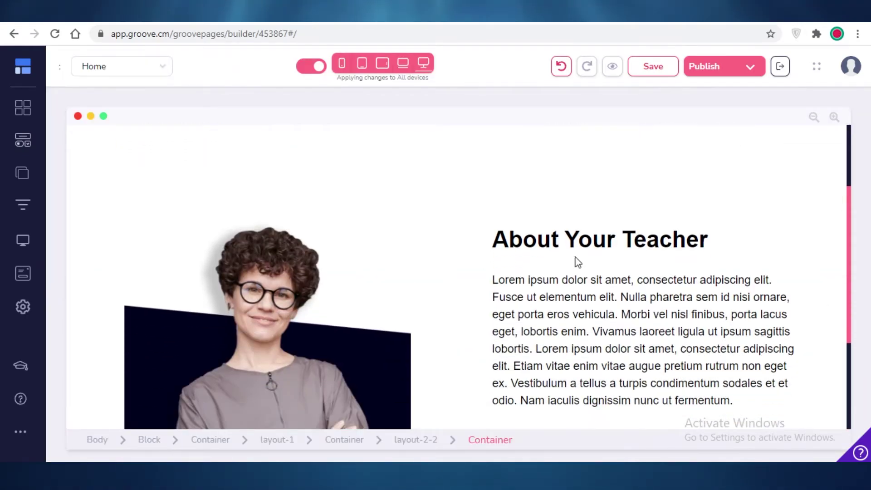
pyautogui.click(563, 240)
pyautogui.tripleClick(555, 229)
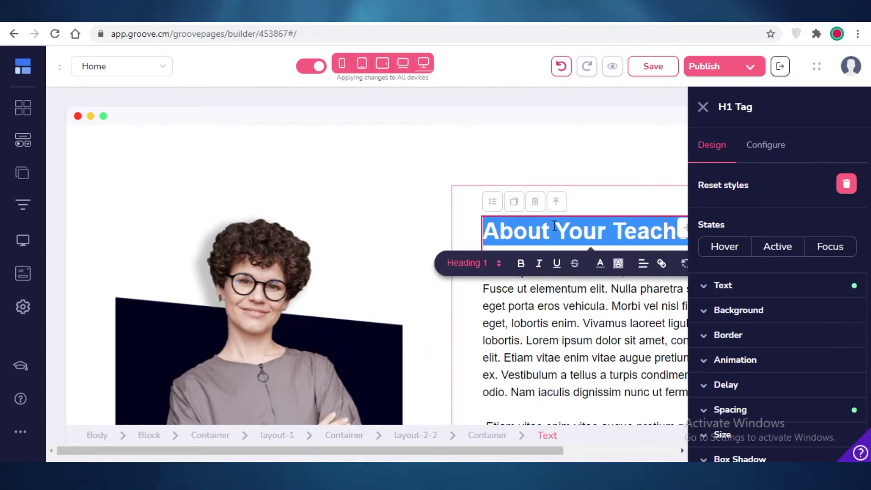
pyautogui.write('JOIN OUR GYM NOW')
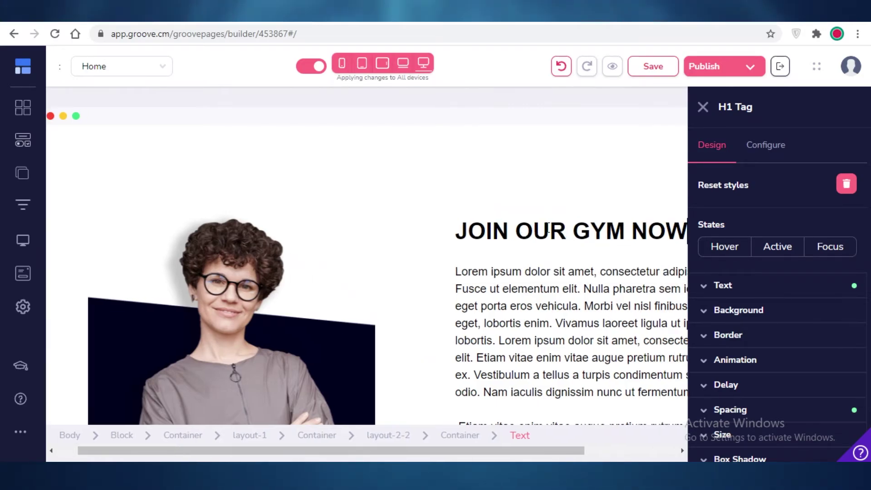
pyautogui.scroll(-4, 546, 254)
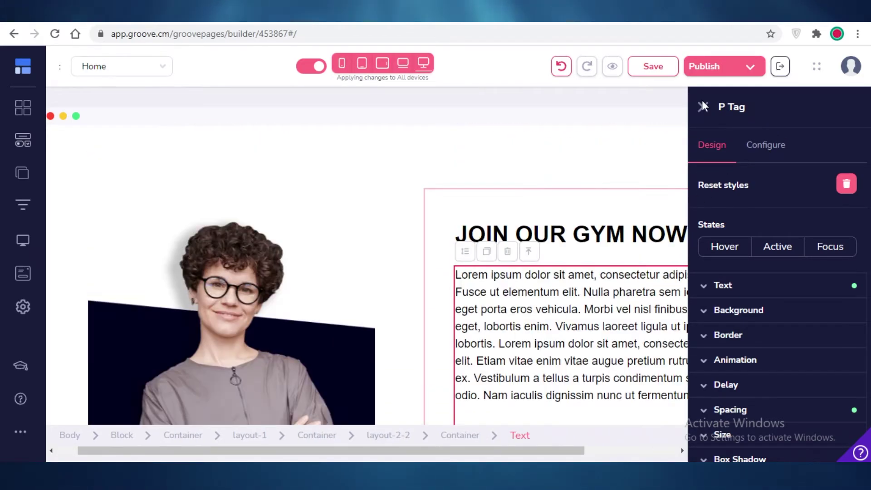
pyautogui.click(704, 111)
pyautogui.scroll(-4, 499, 254)
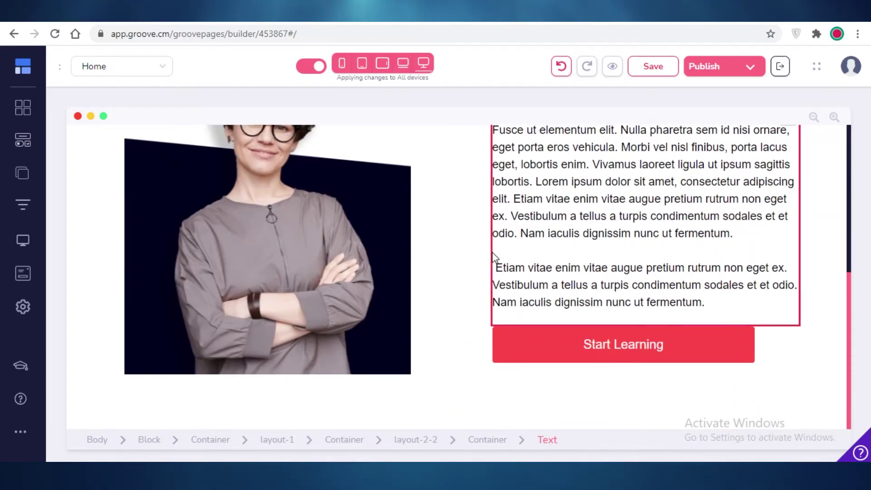
pyautogui.scroll(6, 331, 329)
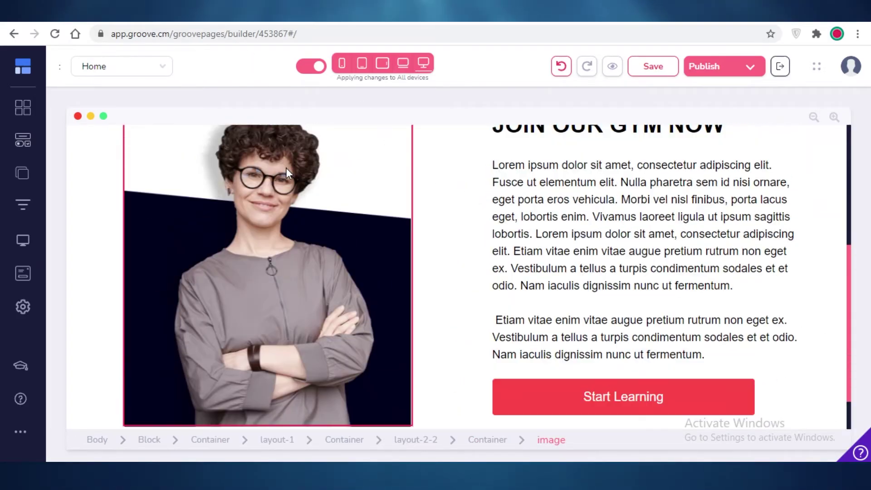
pyautogui.scroll(-1, 330, 329)
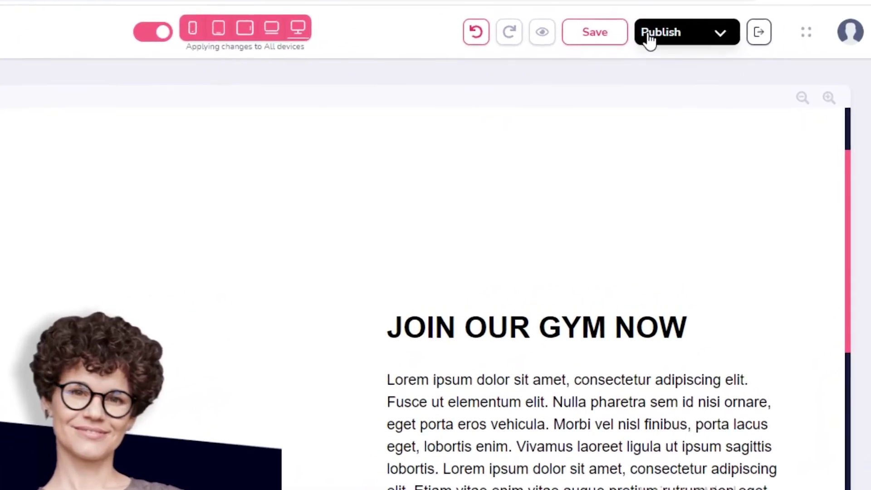
# Step: Save the page and start adding a new custom domain from Manage Domains
pyautogui.click(698, 71)
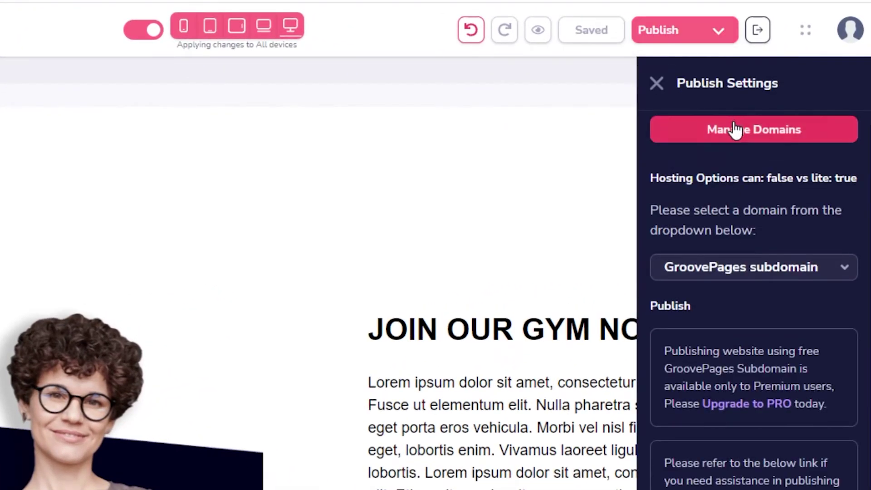
pyautogui.click(735, 131)
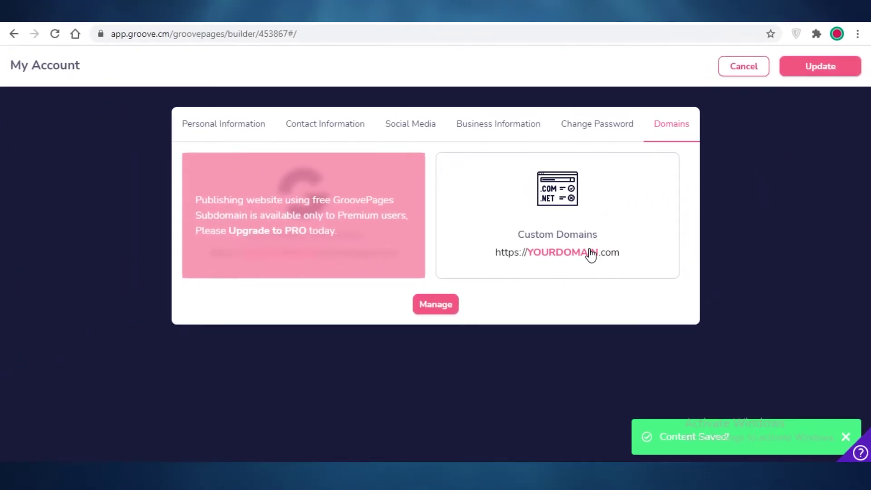
pyautogui.click(567, 256)
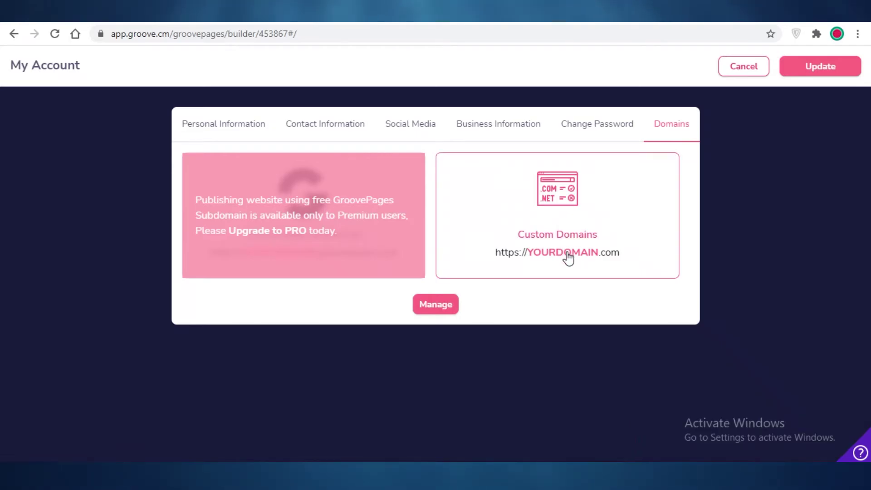
pyautogui.click(417, 313)
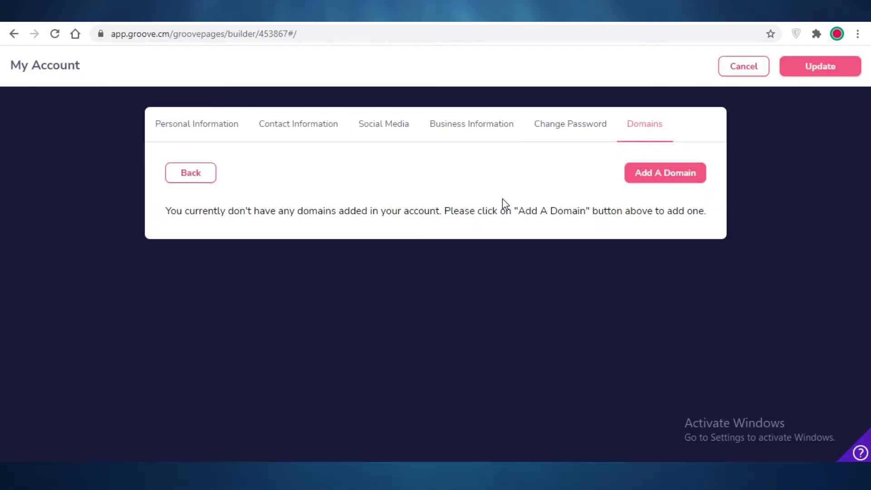
pyautogui.click(638, 171)
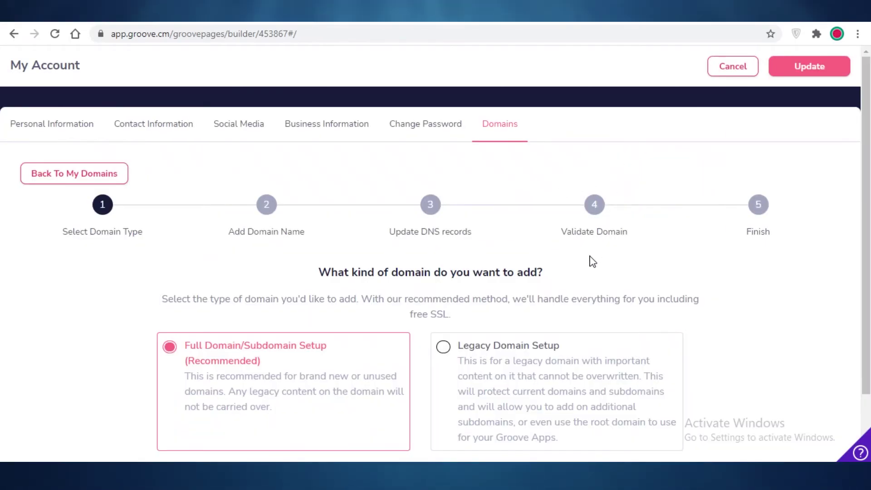
# Step: Keep Full Domain Setup and submit THEBESTFITNESS.COM as the custom domain
pyautogui.scroll(-2, 592, 262)
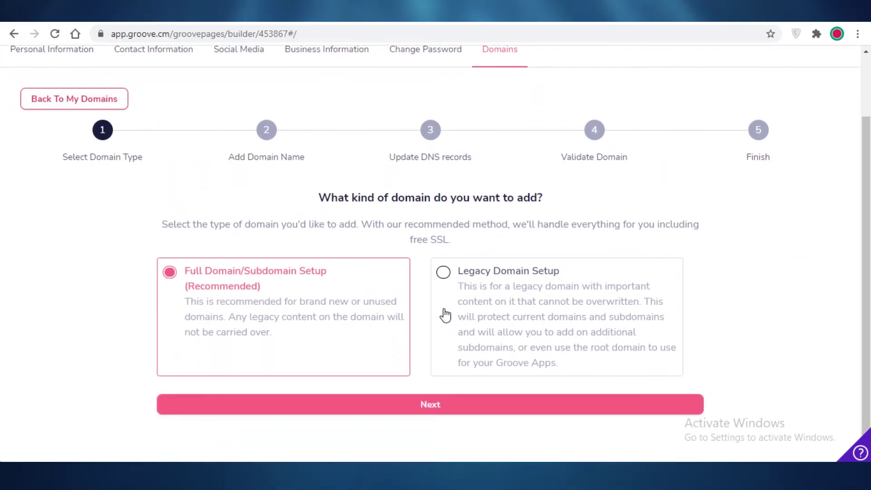
pyautogui.click(444, 410)
pyautogui.write('THEBEST')
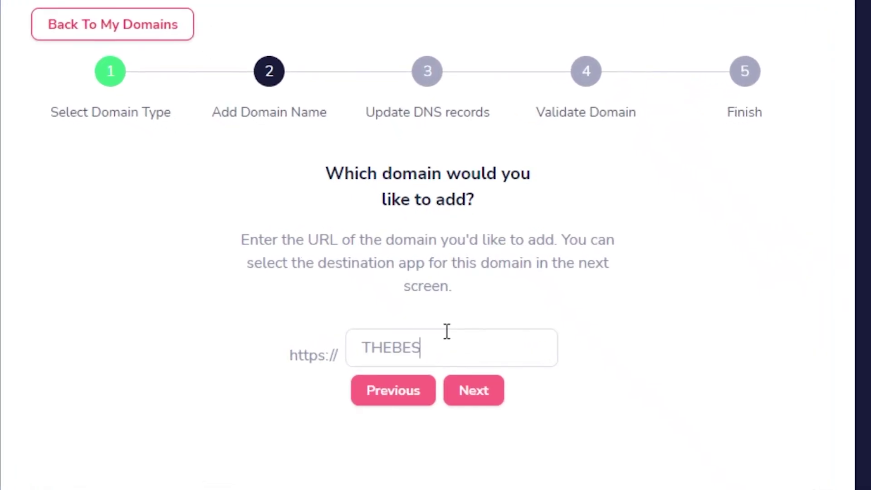
pyautogui.write('FITNESS')
pyautogui.click(484, 388)
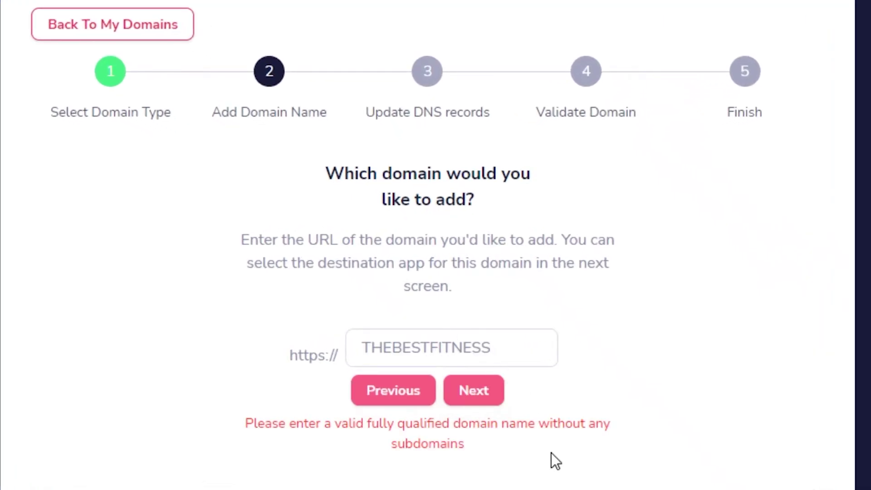
pyautogui.write('.COM')
pyautogui.click(482, 398)
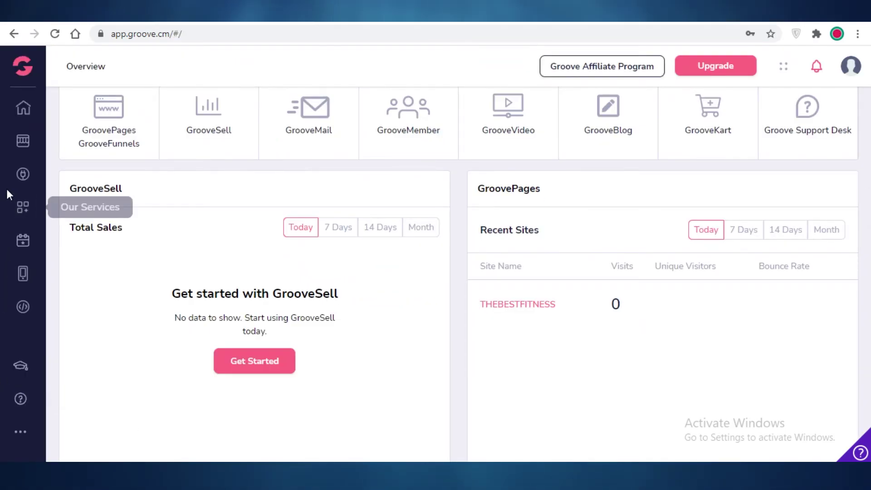
# Step: Switch the GroovePages Recent Sites date filter from 7 Days to Month
pyautogui.scroll(1, 190, 202)
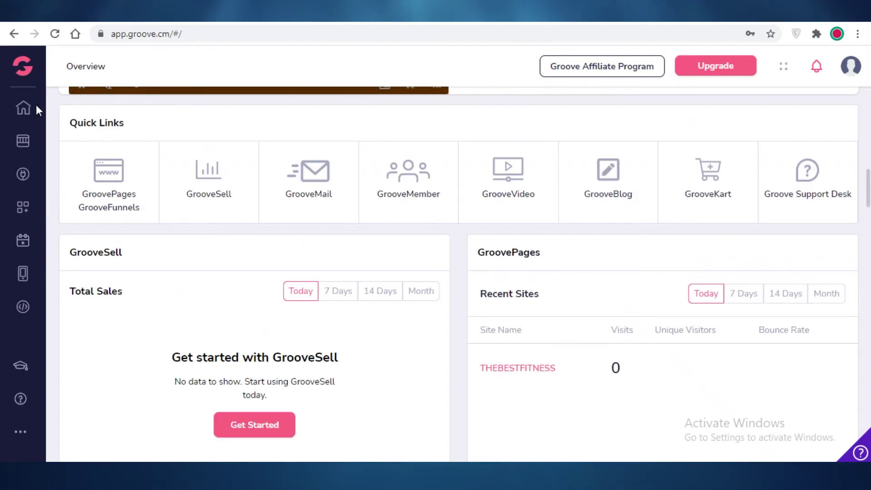
pyautogui.scroll(-2, 625, 188)
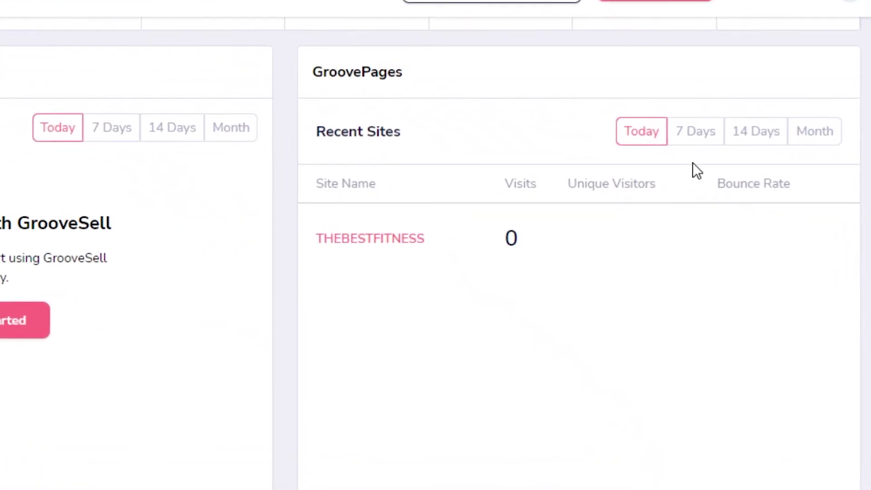
pyautogui.click(690, 141)
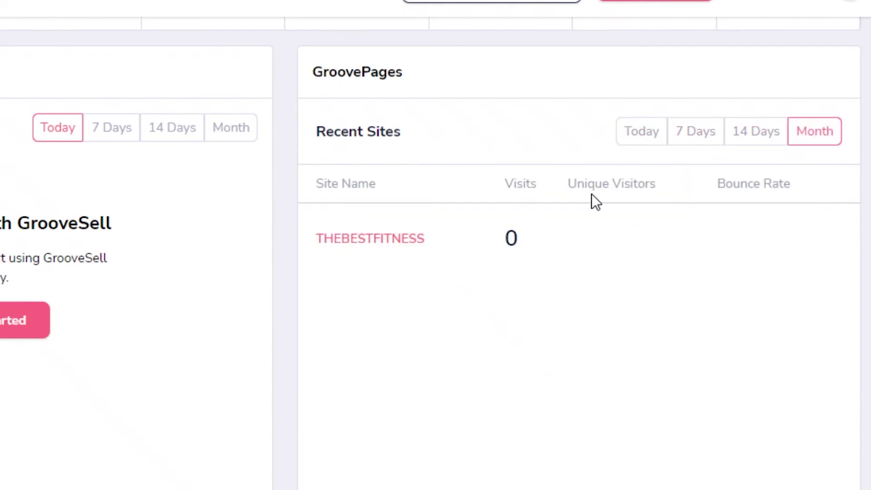
pyautogui.moveTo(591, 189); pyautogui.dragTo(644, 192)
pyautogui.click(651, 189)
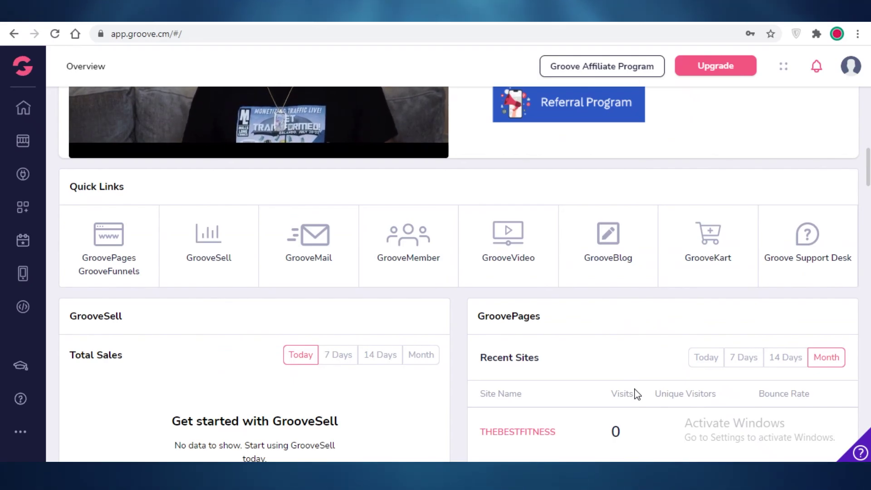
pyautogui.scroll(1, 638, 391)
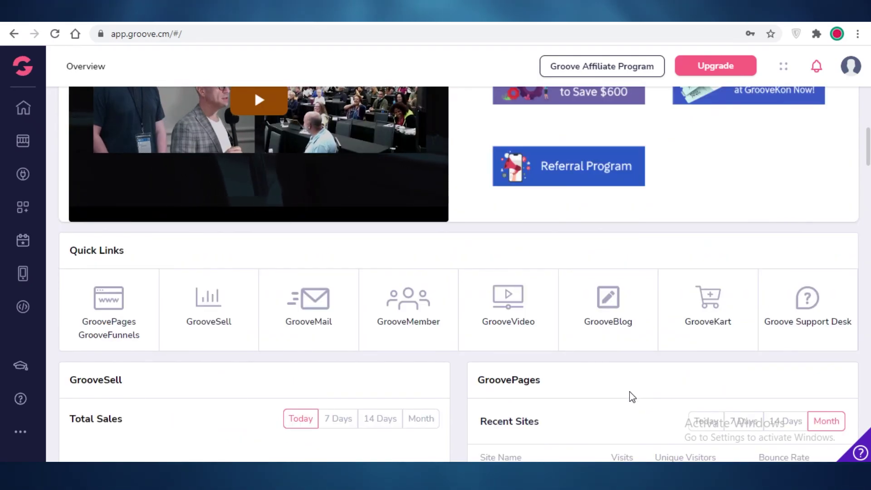
pyautogui.scroll(-2, 636, 395)
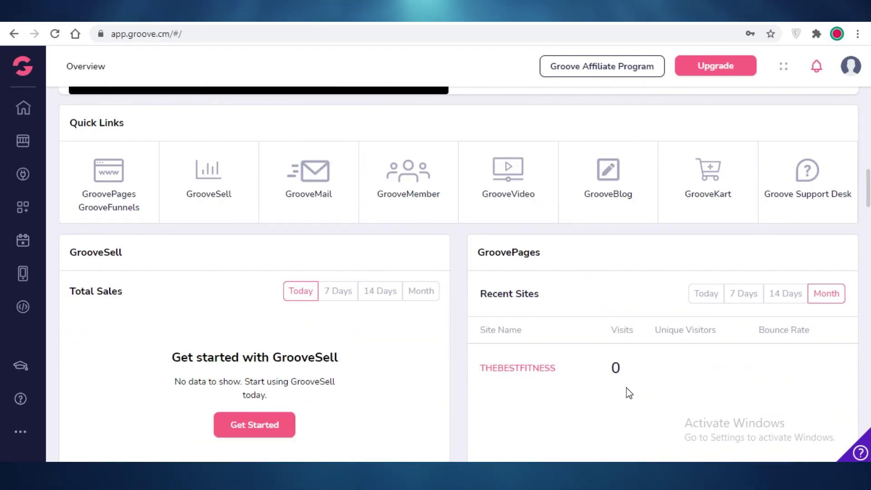